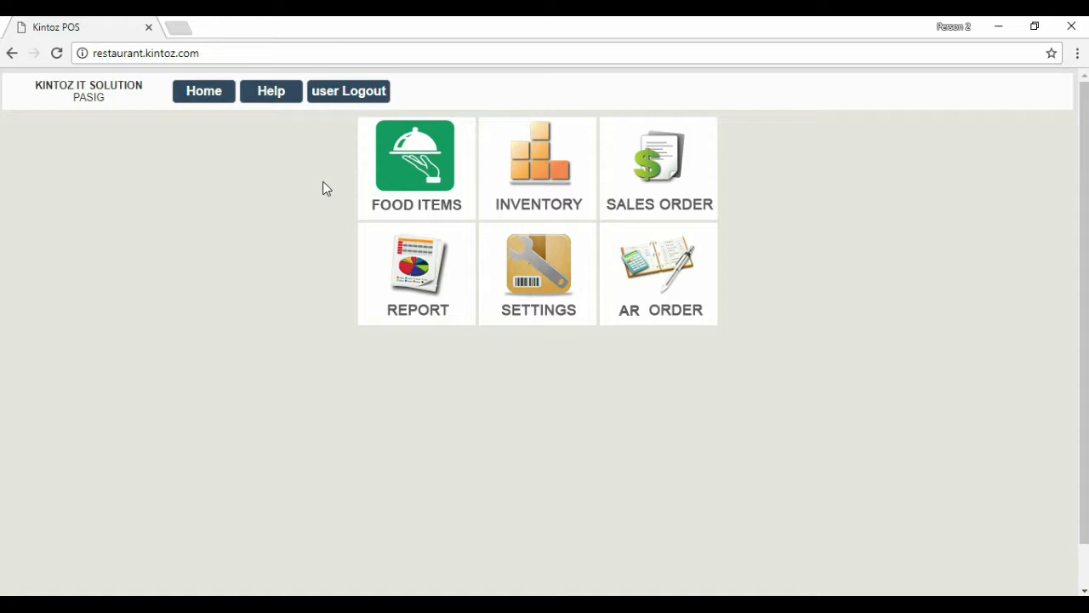
Go to Inventory and open the Purchase Order list showing the pending orders.
{"action": "left_click", "coordinate": [562, 183]}
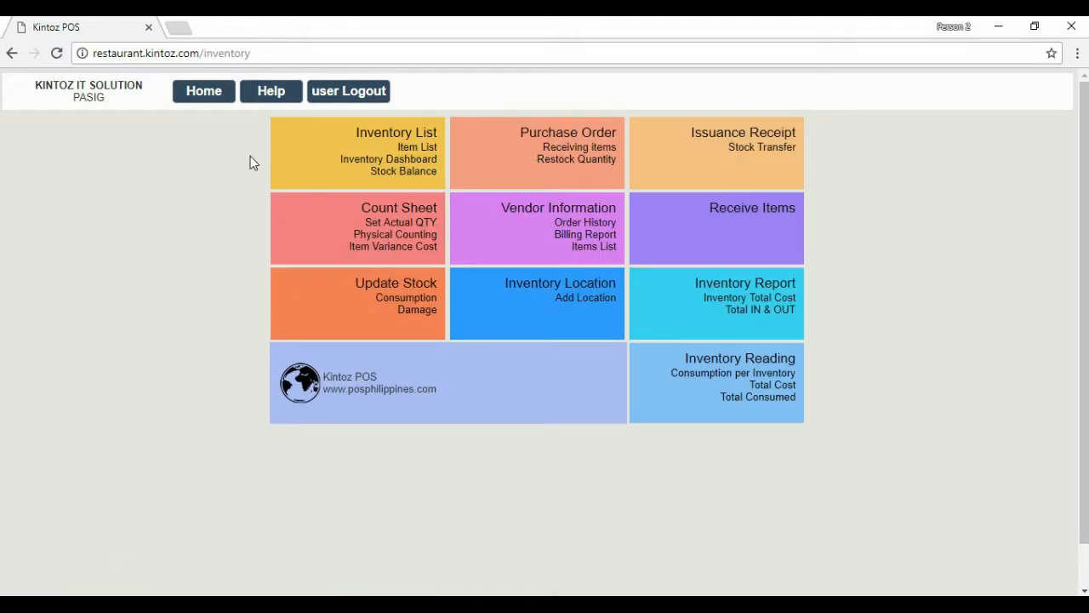
{"action": "left_click", "coordinate": [485, 163]}
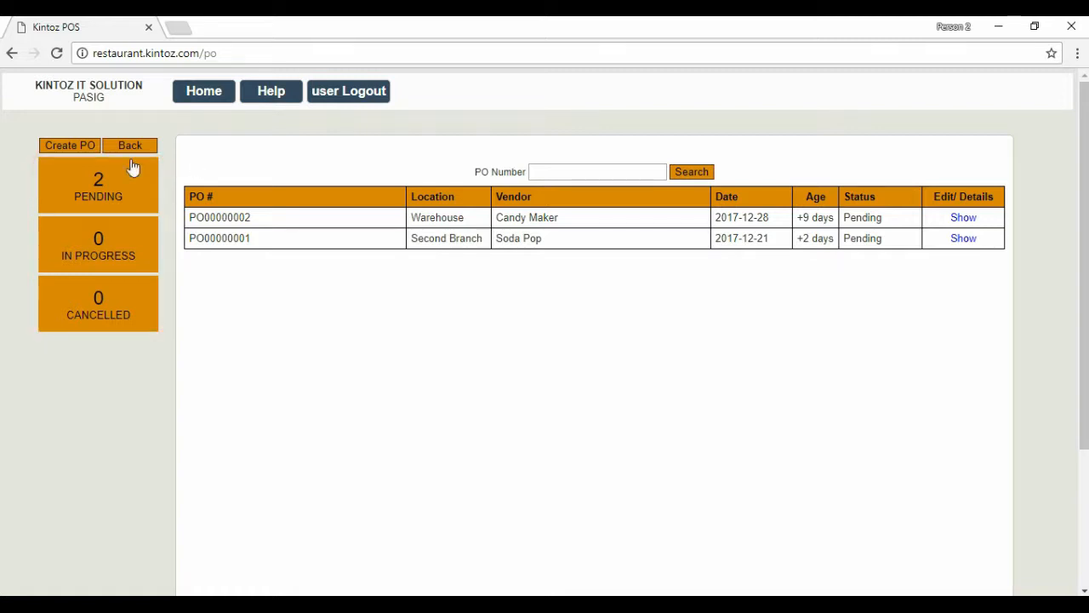
Create a PO with its reference number, PO date 2017-12-20, expiry 2017-12-21, location San Juan.
{"action": "left_click", "coordinate": [68, 148]}
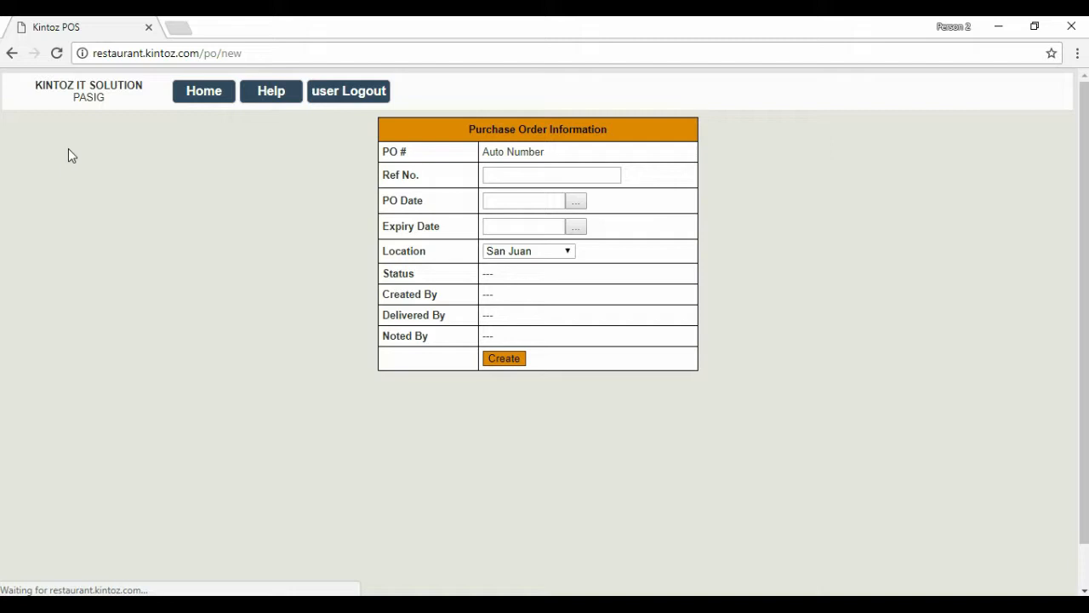
{"action": "left_click", "coordinate": [507, 175]}
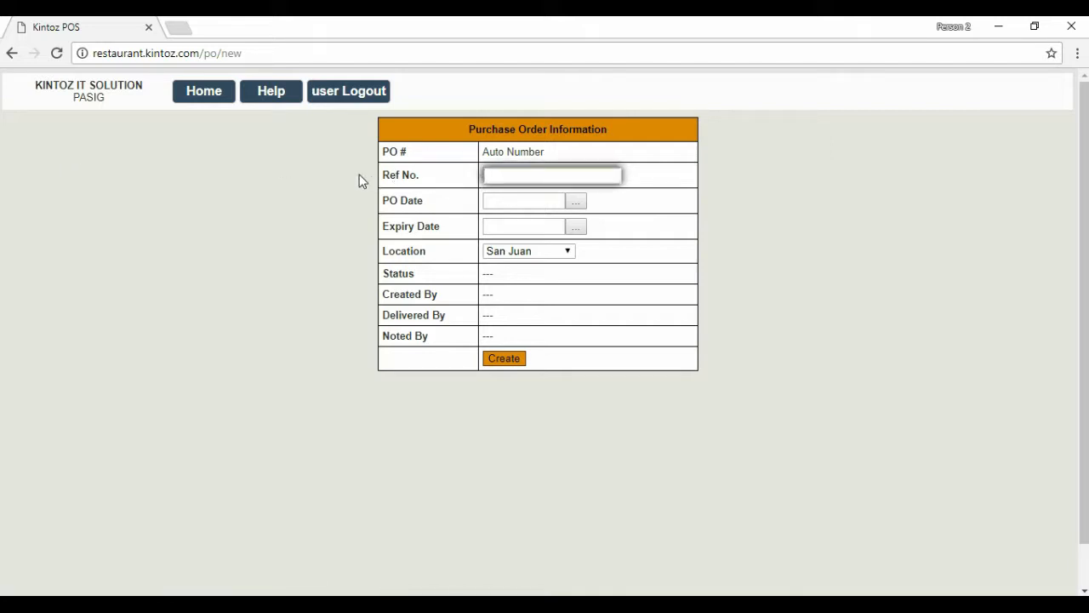
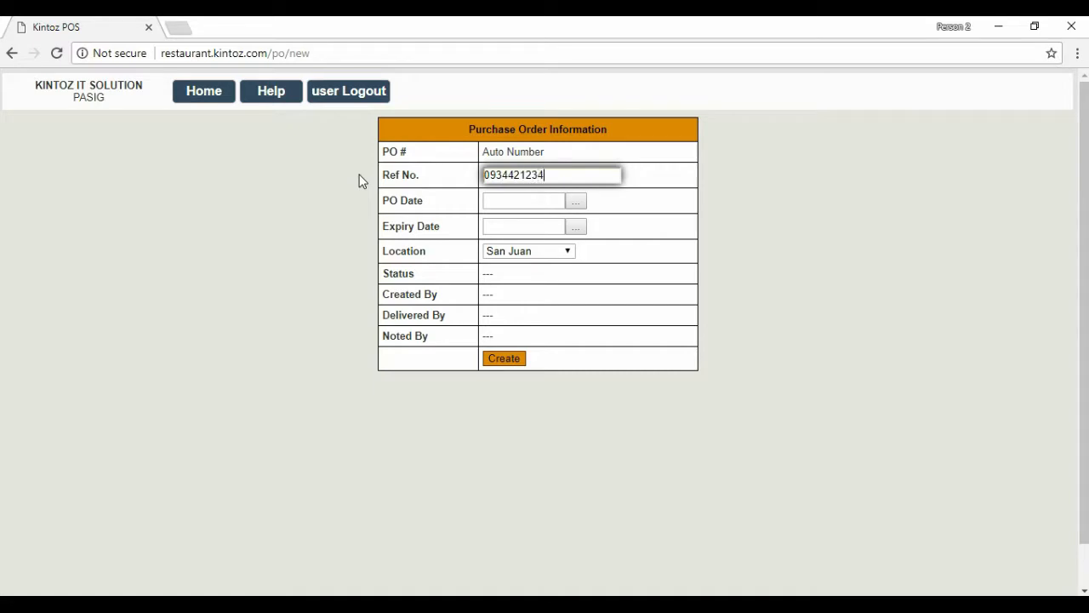
{"action": "left_click", "coordinate": [576, 201]}
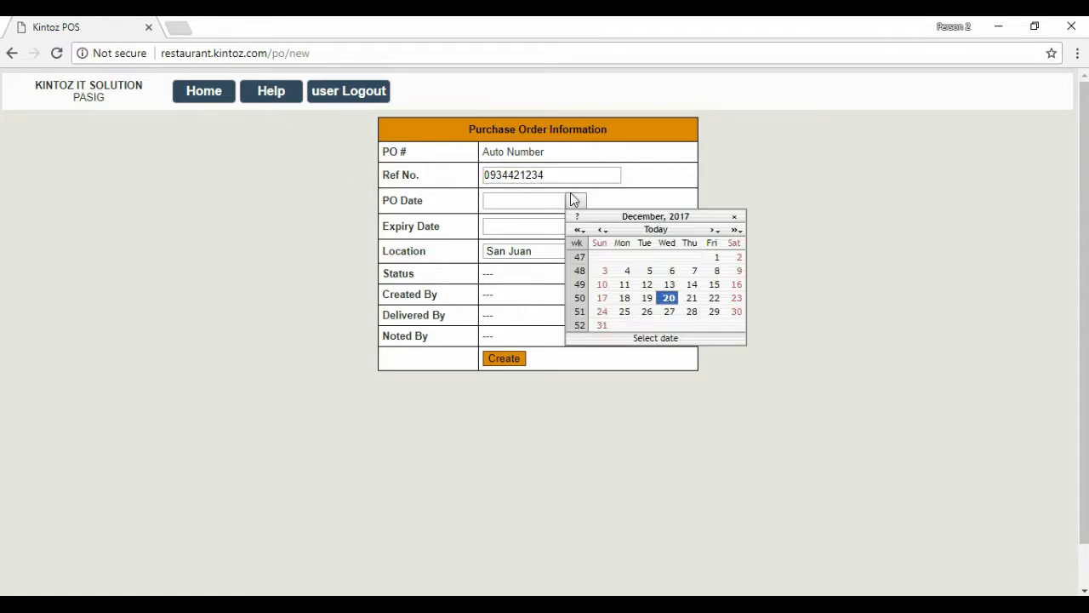
{"action": "left_click", "coordinate": [669, 299]}
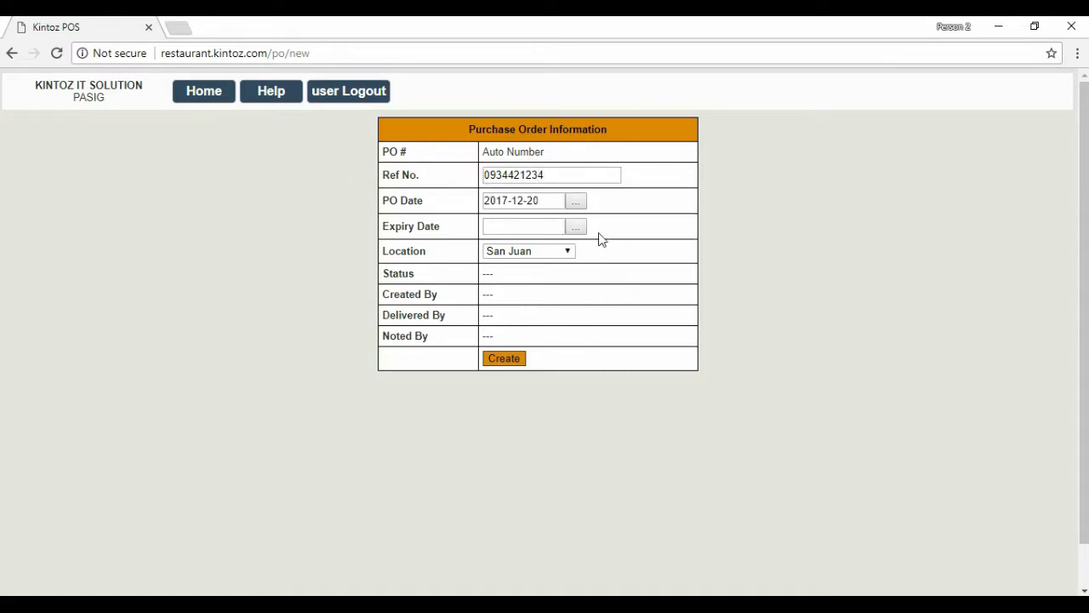
{"action": "left_click", "coordinate": [576, 227]}
{"action": "left_click", "coordinate": [692, 327]}
{"action": "left_click", "coordinate": [564, 251]}
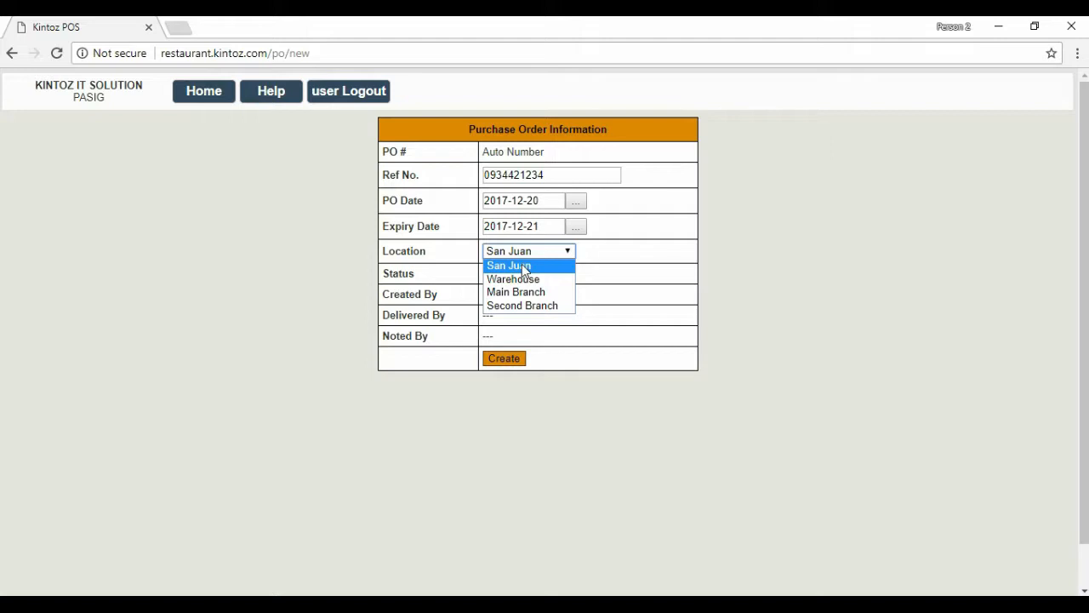
{"action": "left_click", "coordinate": [522, 264]}
{"action": "left_click", "coordinate": [506, 358]}
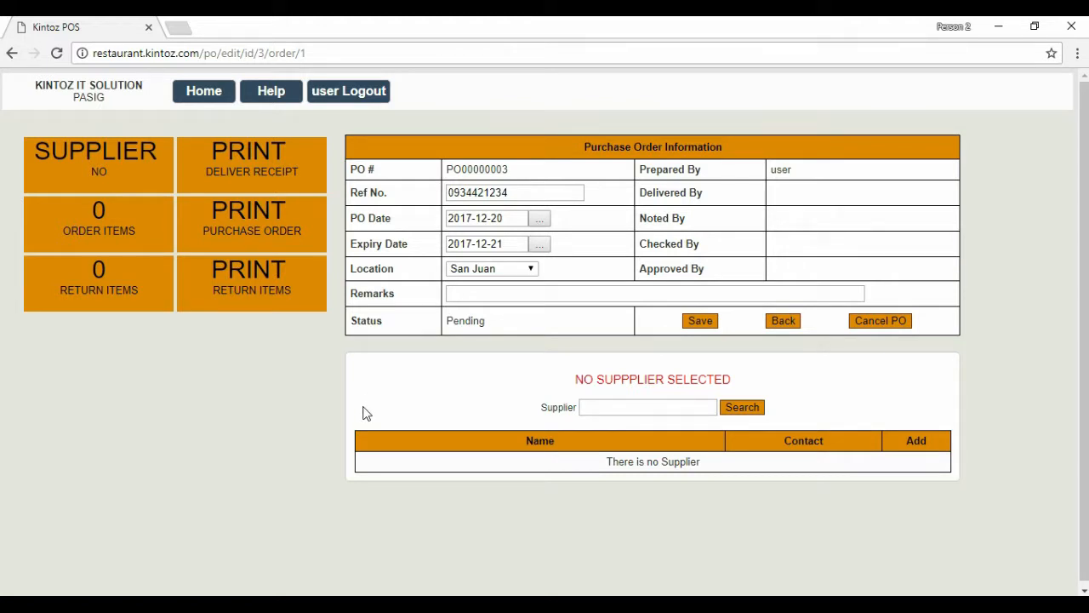
Search suppliers for 'Beef' and add Beef and Cheese Corp to PO00000003.
{"action": "left_click", "coordinate": [606, 409]}
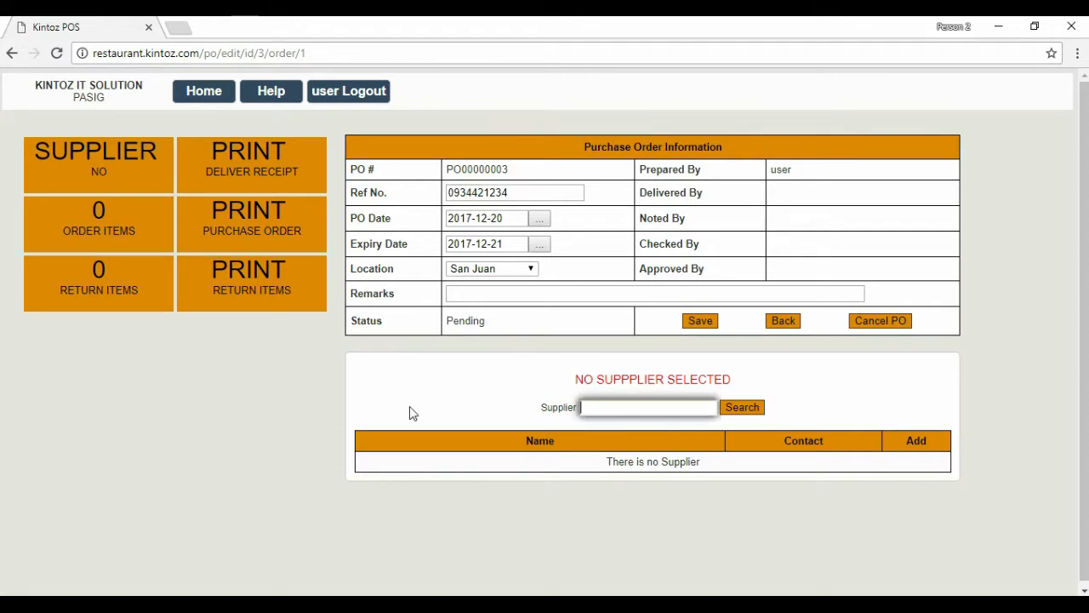
{"action": "type", "text": "Beef"}
{"action": "key", "text": "Return"}
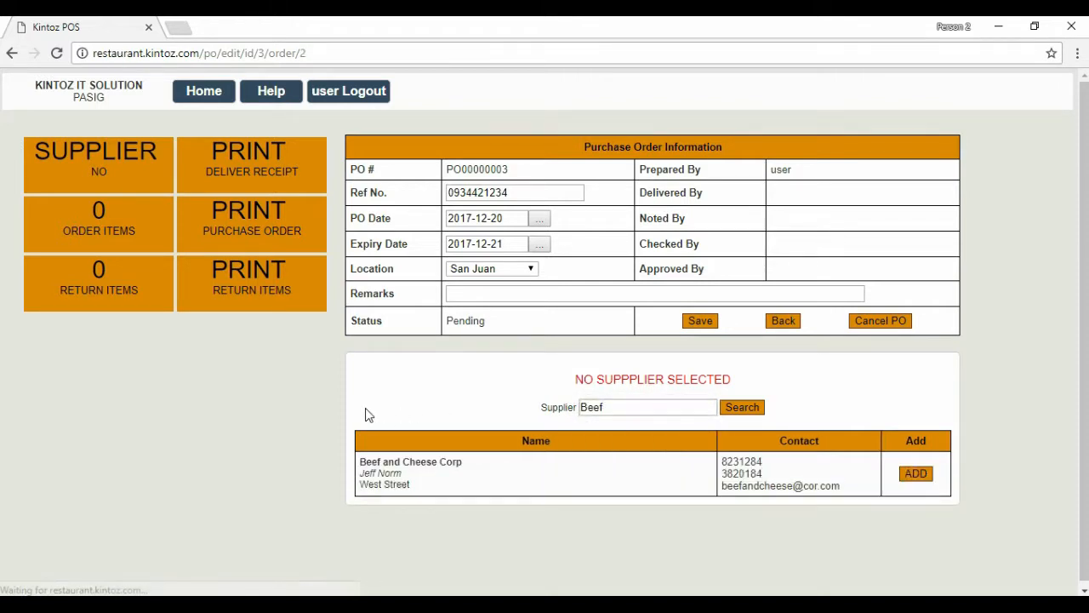
{"action": "left_click", "coordinate": [904, 473]}
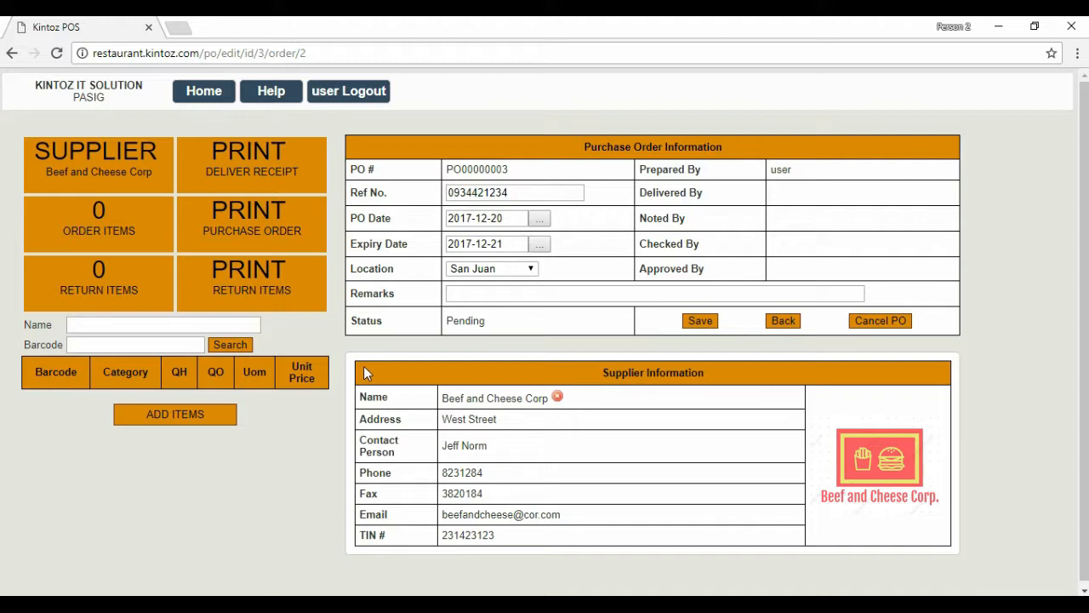
{"action": "left_click", "coordinate": [130, 350]}
{"action": "type", "text": "4800361061322"}
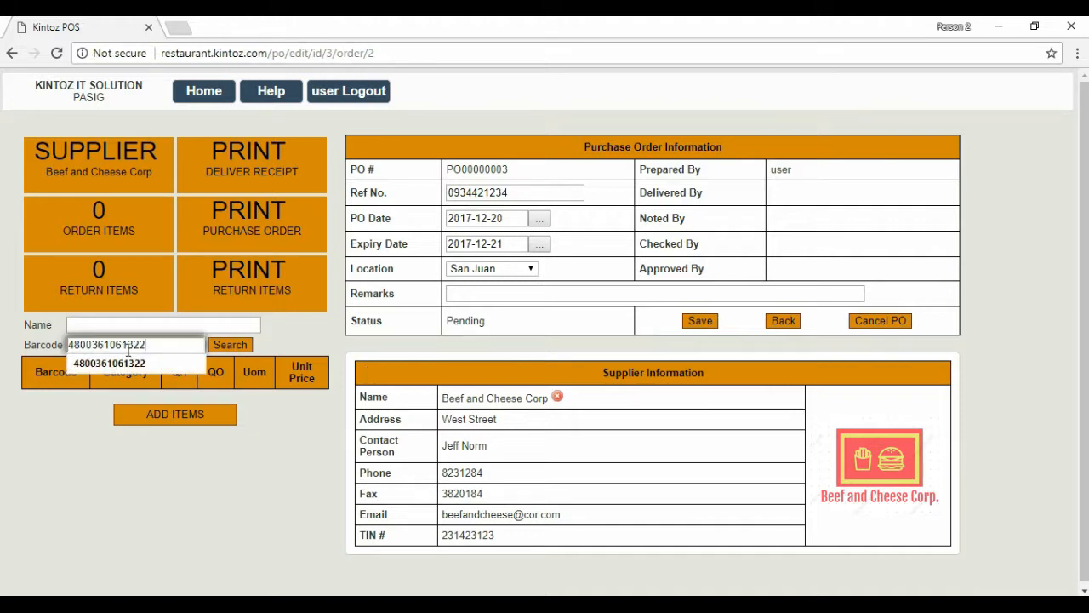
{"action": "left_click", "coordinate": [228, 347]}
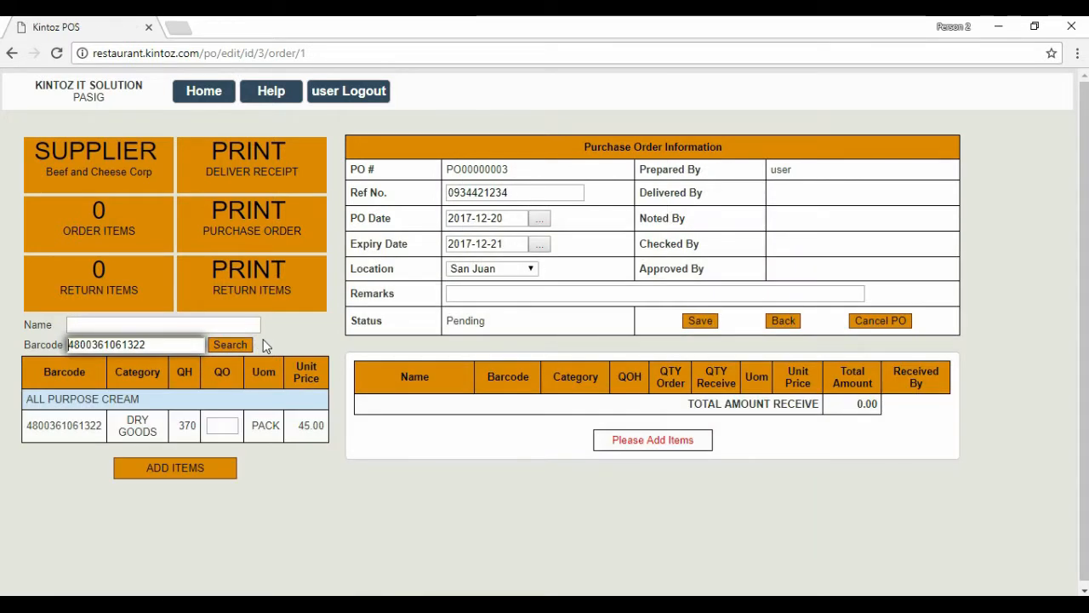
{"action": "left_click", "coordinate": [222, 427]}
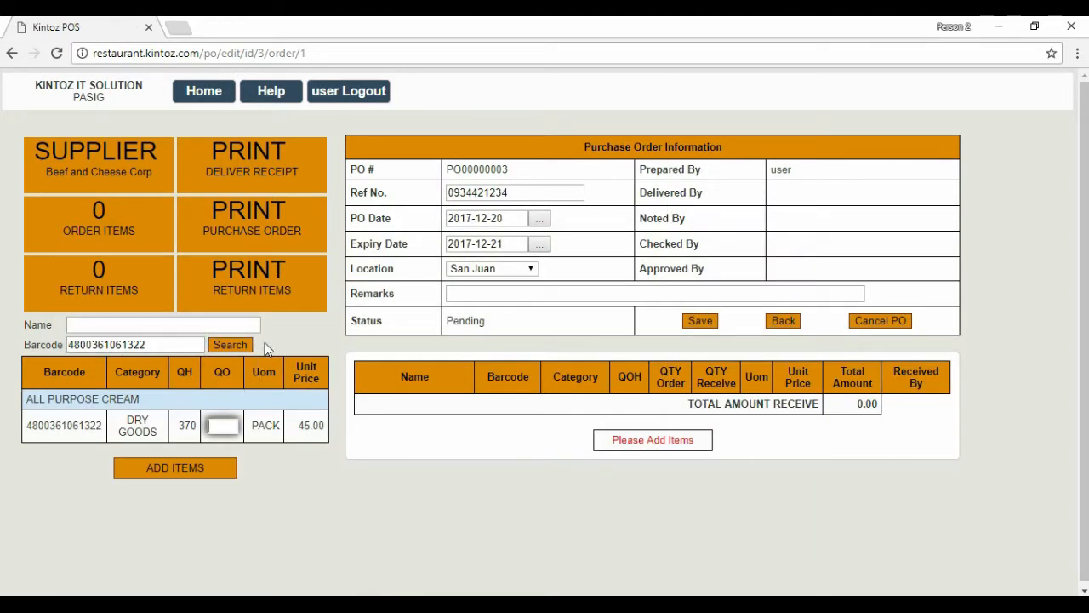
{"action": "type", "text": "20"}
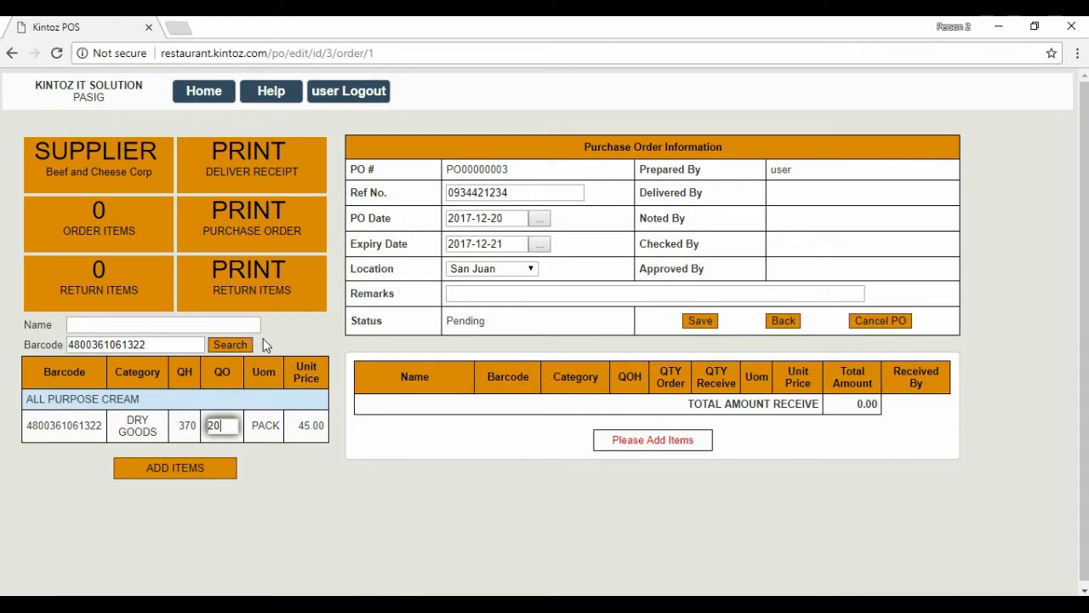
{"action": "left_click", "coordinate": [192, 471]}
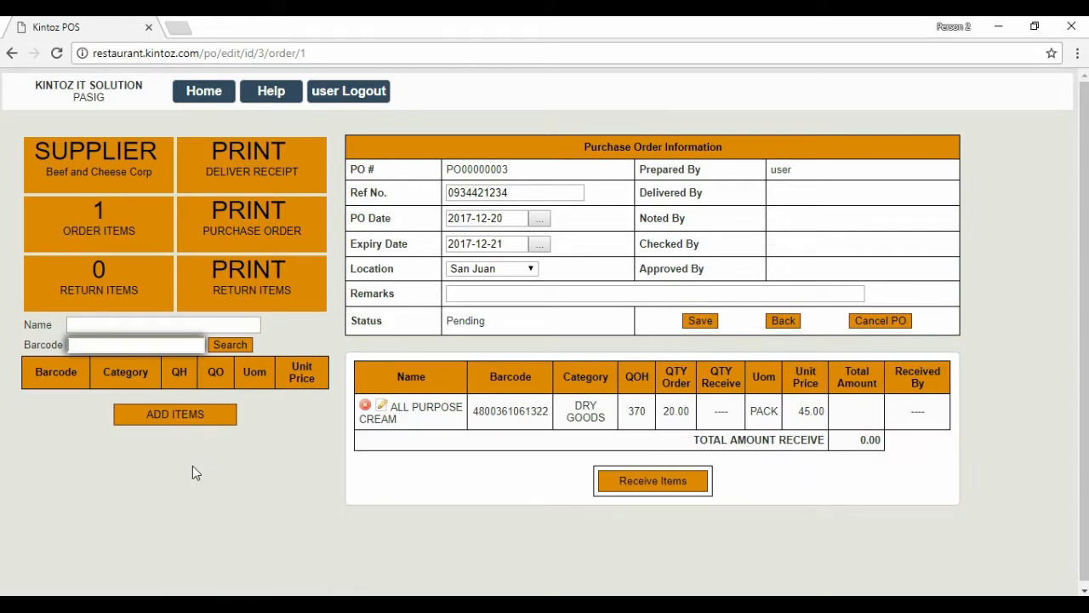
{"action": "type", "text": "52100710013"}
{"action": "key", "text": "Return"}
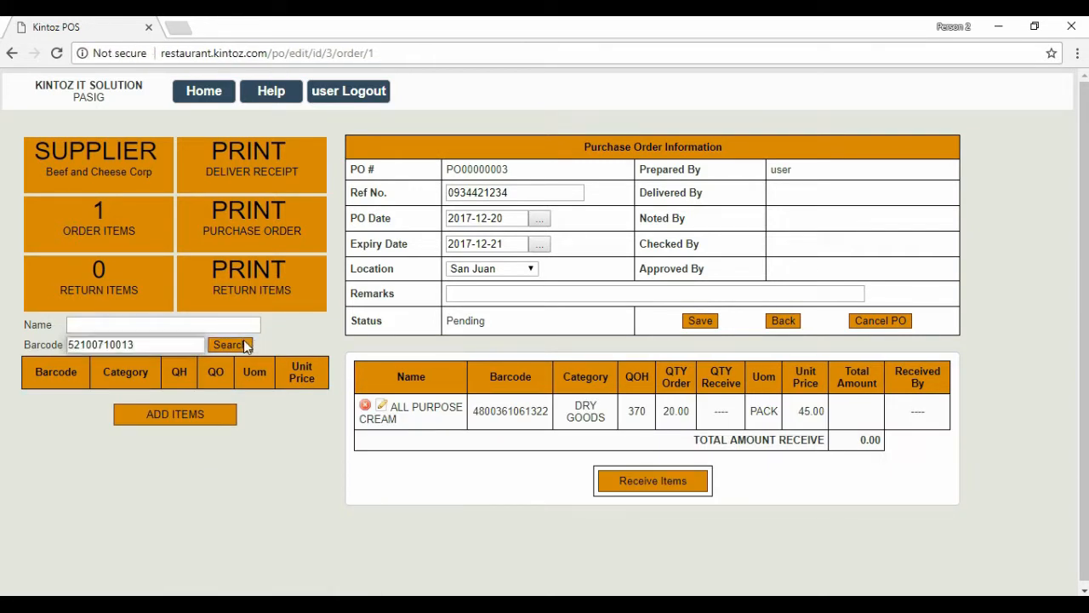
{"action": "left_click", "coordinate": [216, 424]}
{"action": "type", "text": "10"}
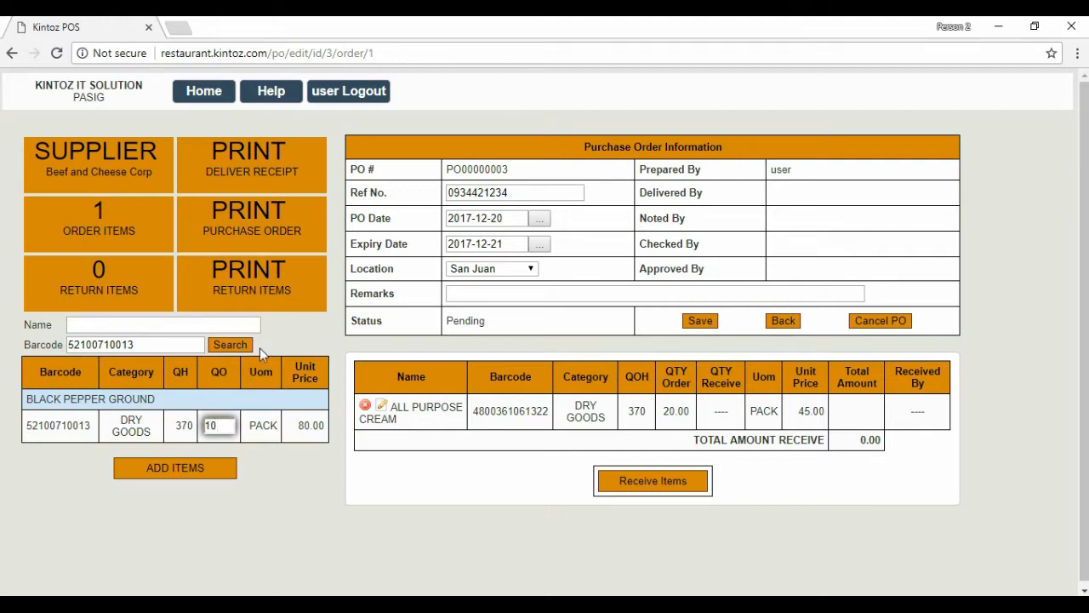
{"action": "left_click", "coordinate": [161, 466]}
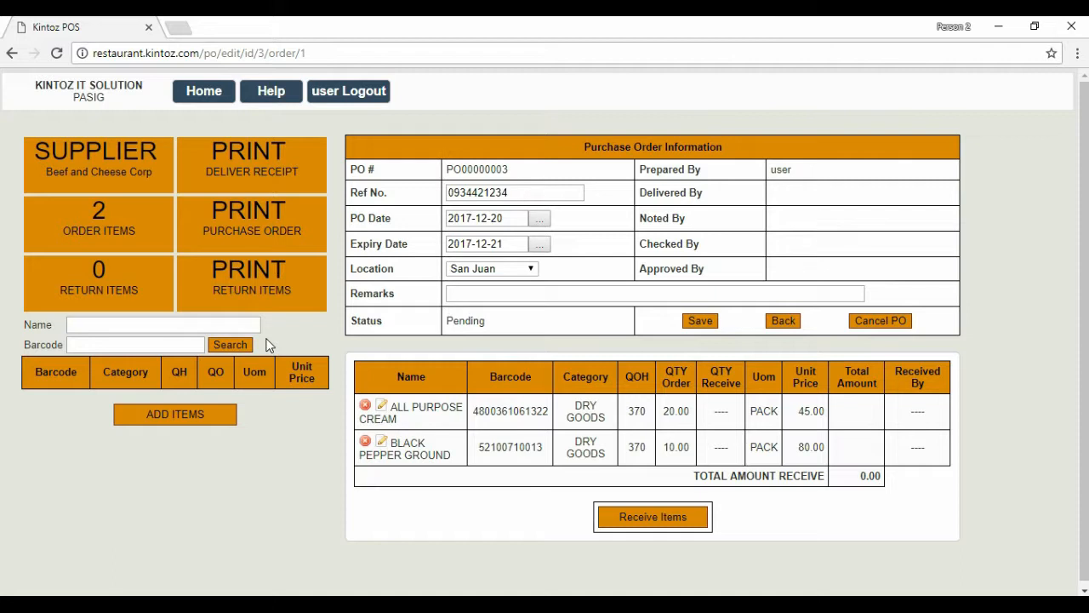
{"action": "left_click", "coordinate": [255, 230]}
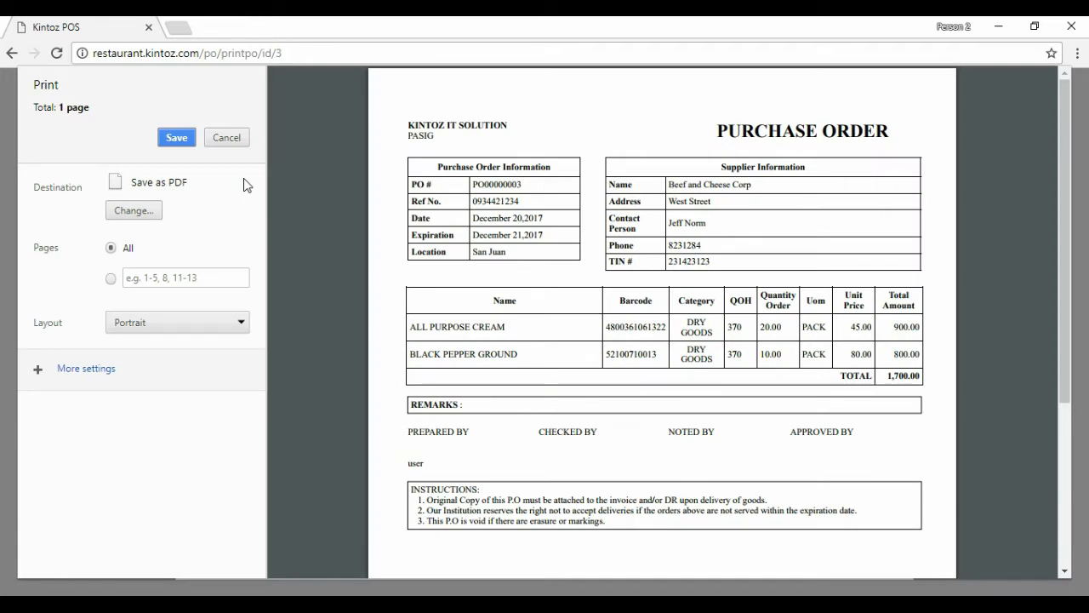
Cancel the print dialog and return to PO00000003's edit page.
{"action": "left_click", "coordinate": [226, 138]}
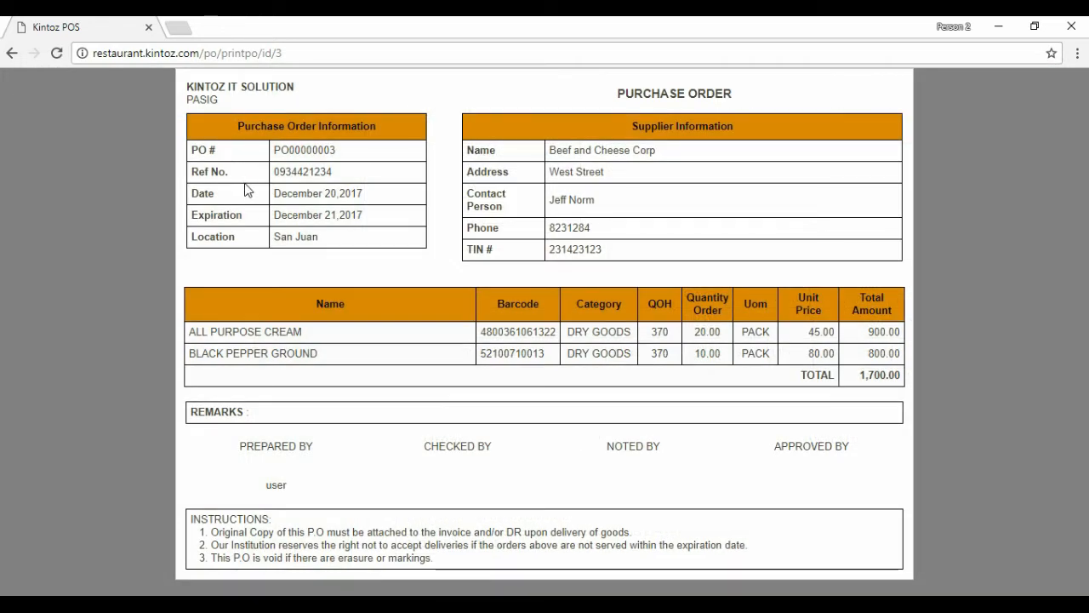
{"action": "left_click", "coordinate": [12, 52]}
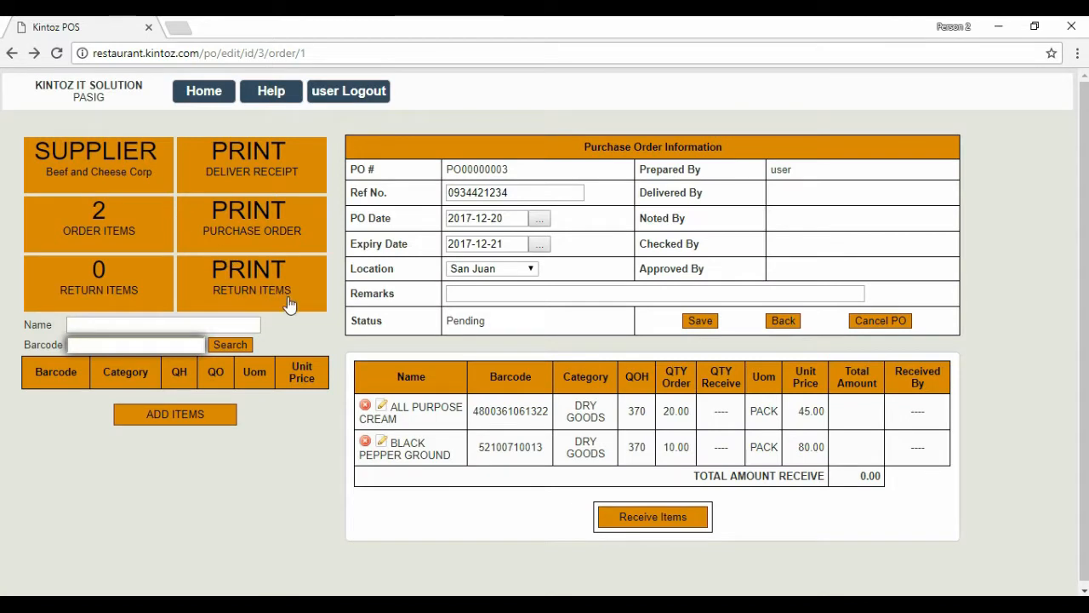
{"action": "left_click", "coordinate": [315, 337]}
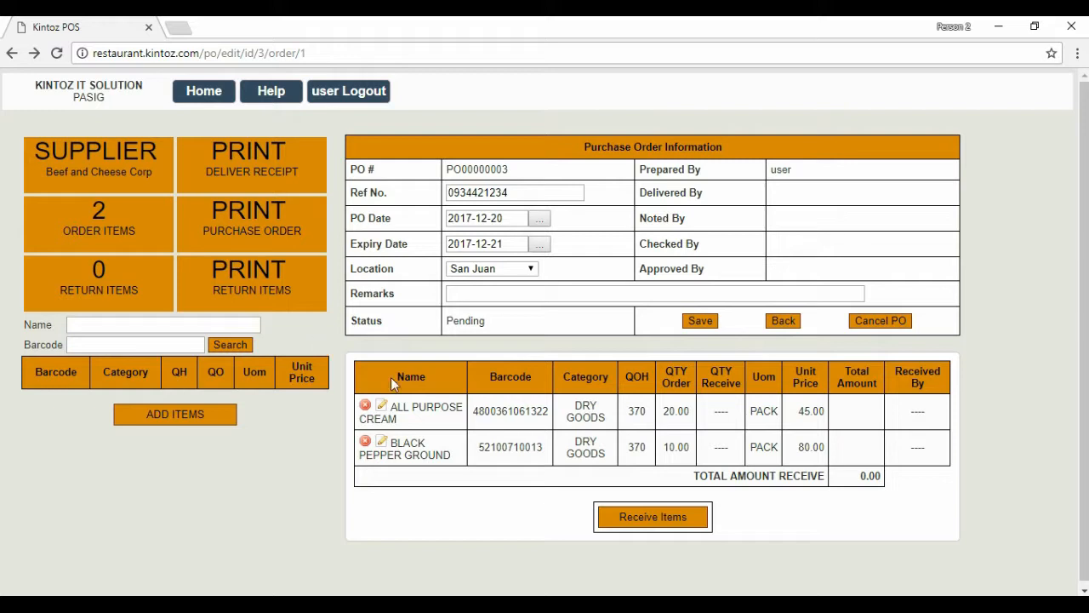
Receive 10 BLACK PEPPER GROUND and 15 ALL PURPOSE CREAM, then open the return items.
{"action": "left_click", "coordinate": [625, 526]}
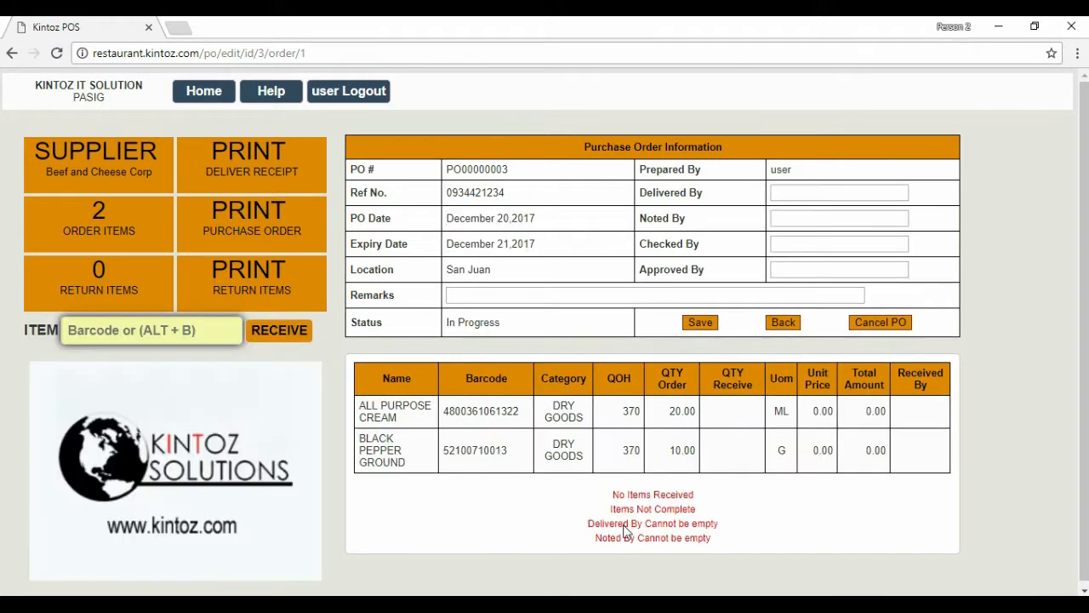
{"action": "left_click", "coordinate": [331, 378]}
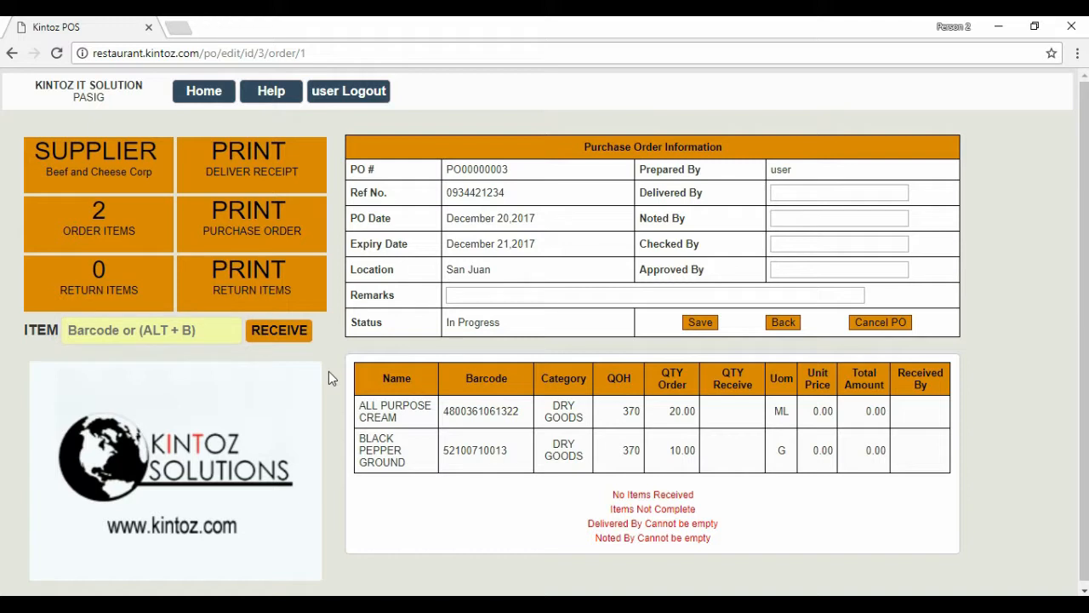
{"action": "key", "text": "alt+b"}
{"action": "type", "text": "10*"}
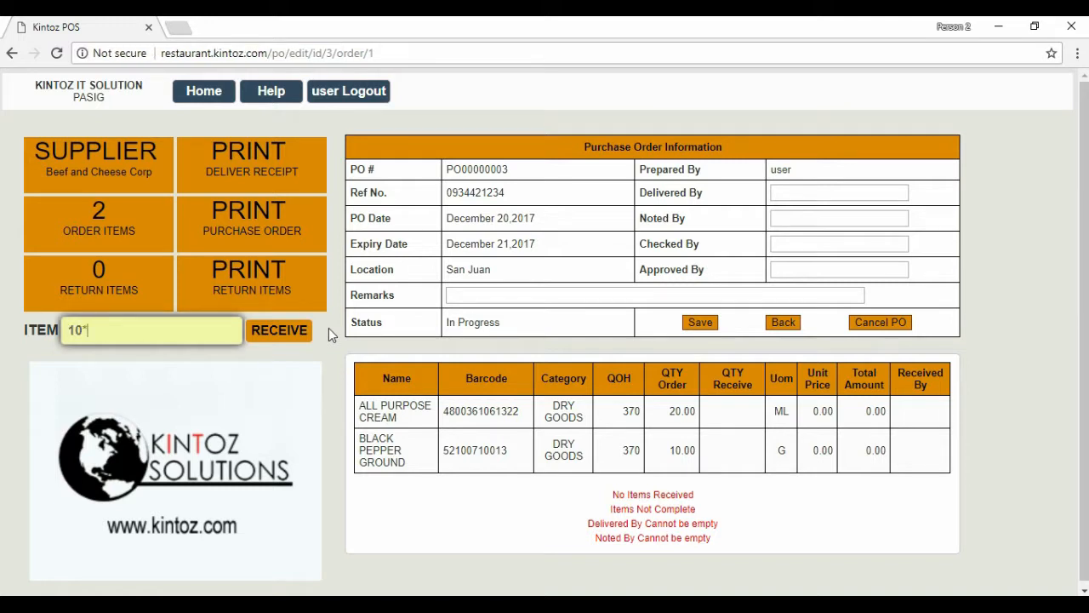
{"action": "type", "text": "52100710013"}
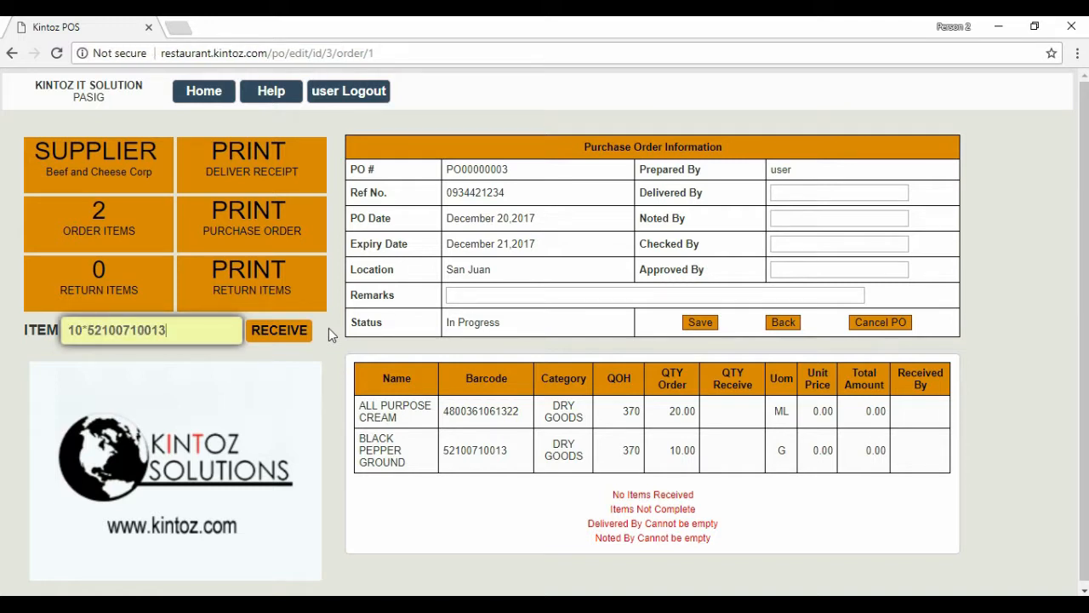
{"action": "left_click", "coordinate": [299, 331]}
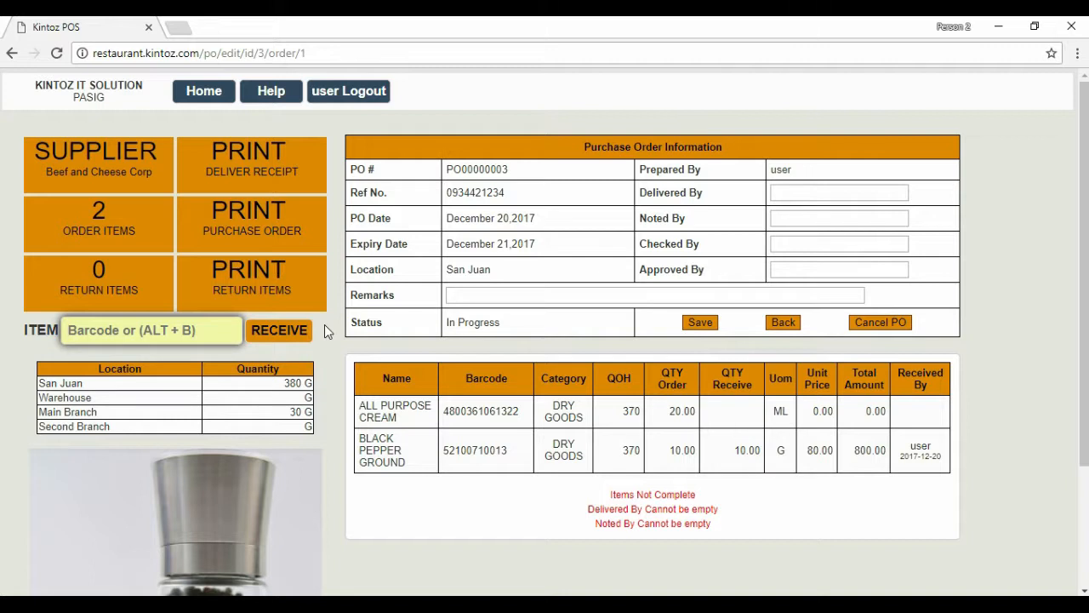
{"action": "type", "text": "15*"}
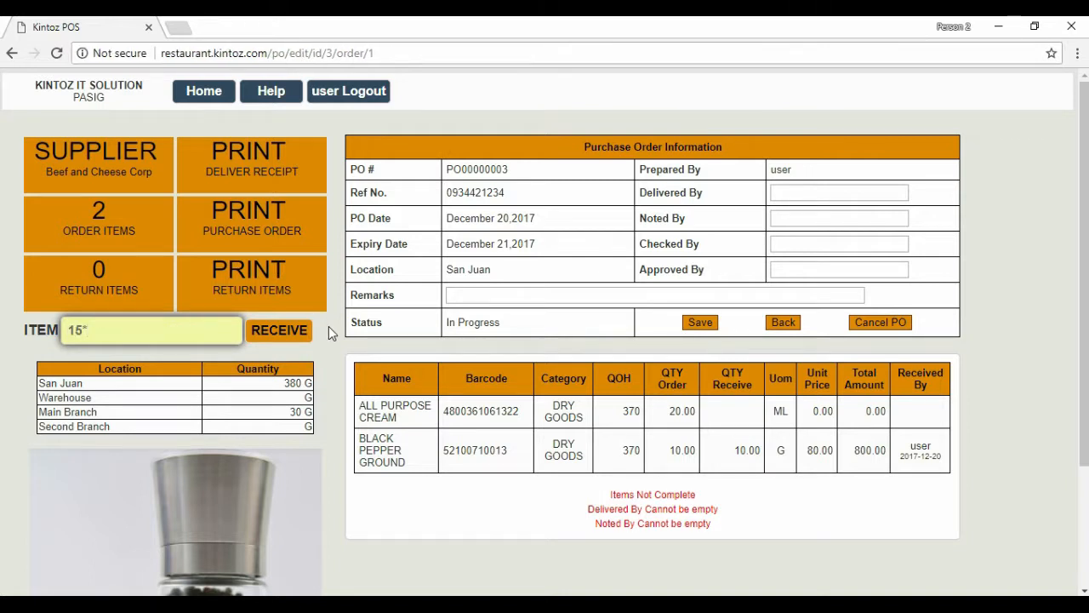
{"action": "type", "text": "4800361061322"}
{"action": "left_click", "coordinate": [303, 329]}
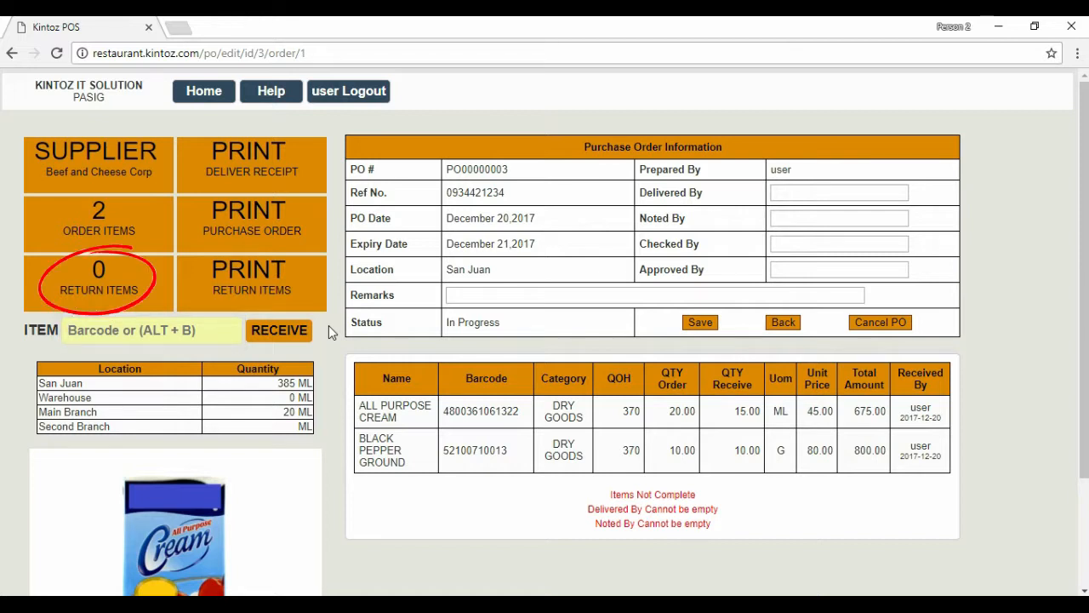
{"action": "left_click", "coordinate": [105, 269]}
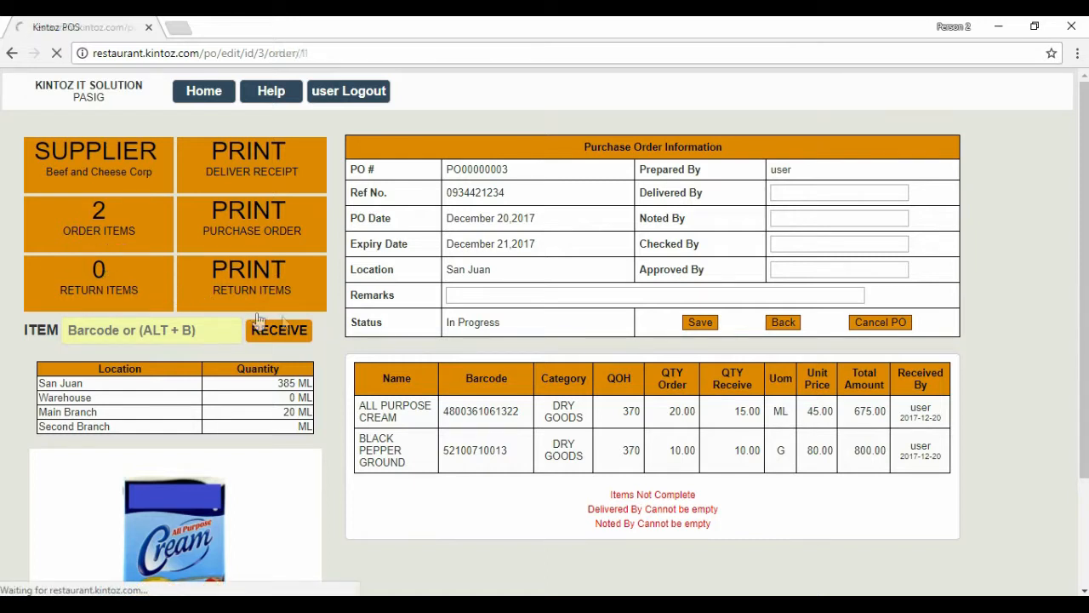
{"action": "type", "text": "4800361061322"}
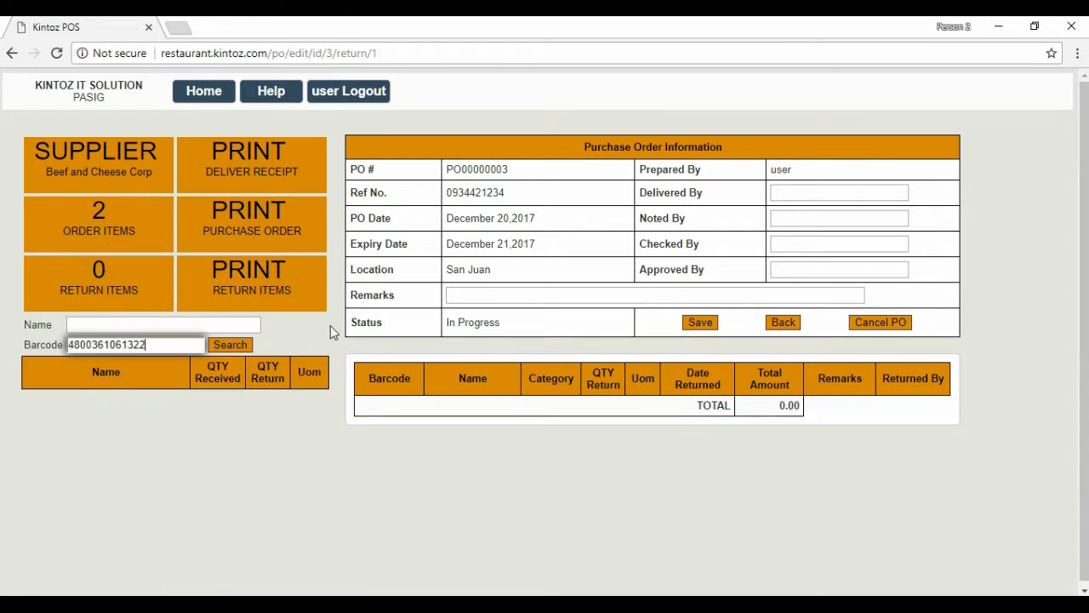
{"action": "left_click", "coordinate": [241, 345]}
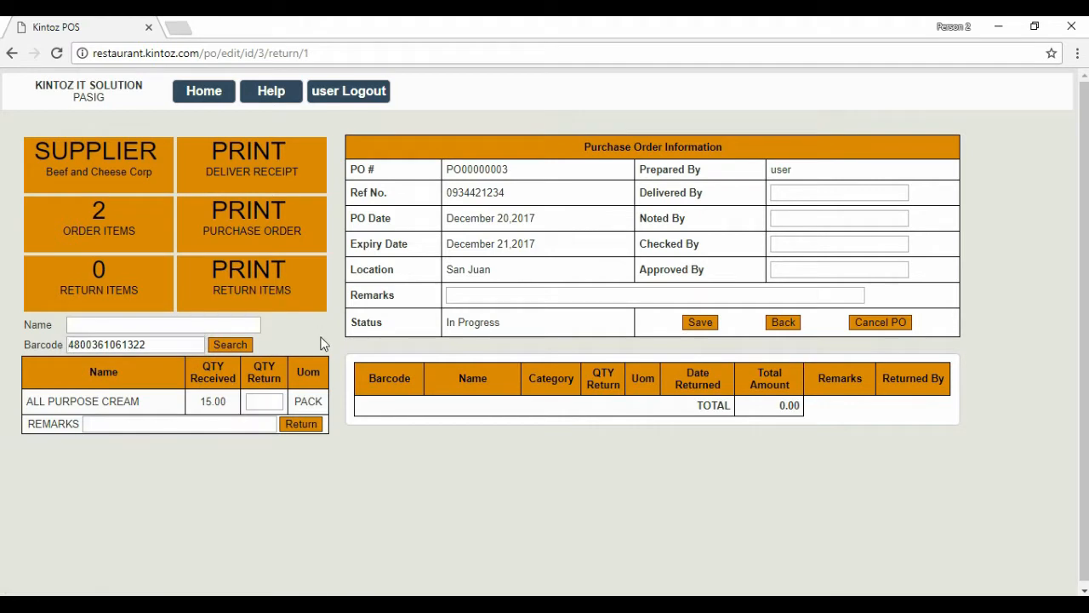
{"action": "left_click", "coordinate": [272, 398]}
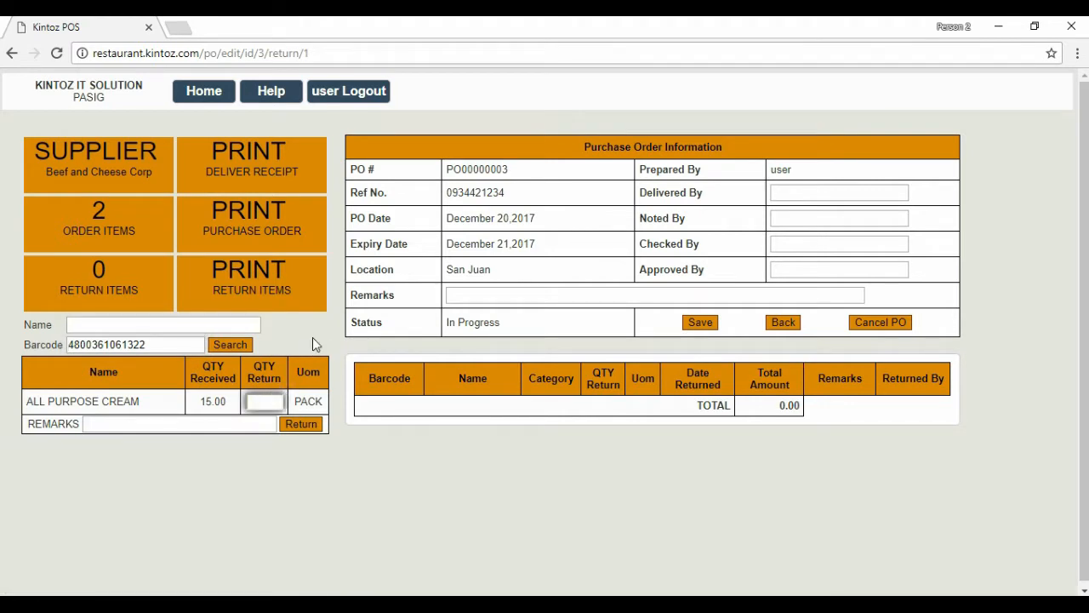
{"action": "type", "text": "5"}
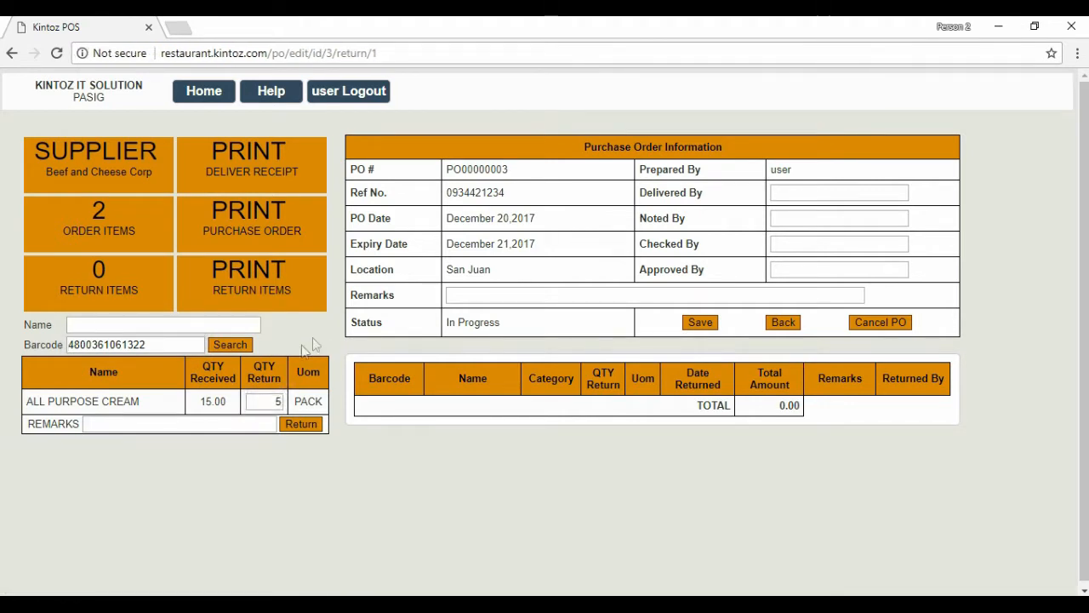
{"action": "left_click", "coordinate": [184, 420]}
{"action": "type", "text": "Wrong brand"}
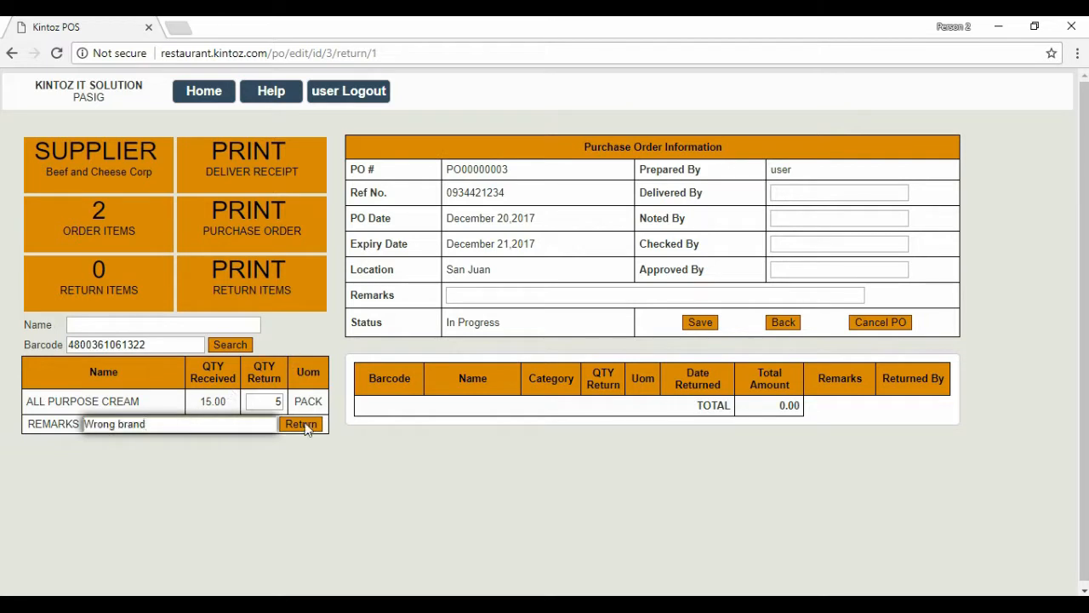
{"action": "left_click", "coordinate": [303, 423]}
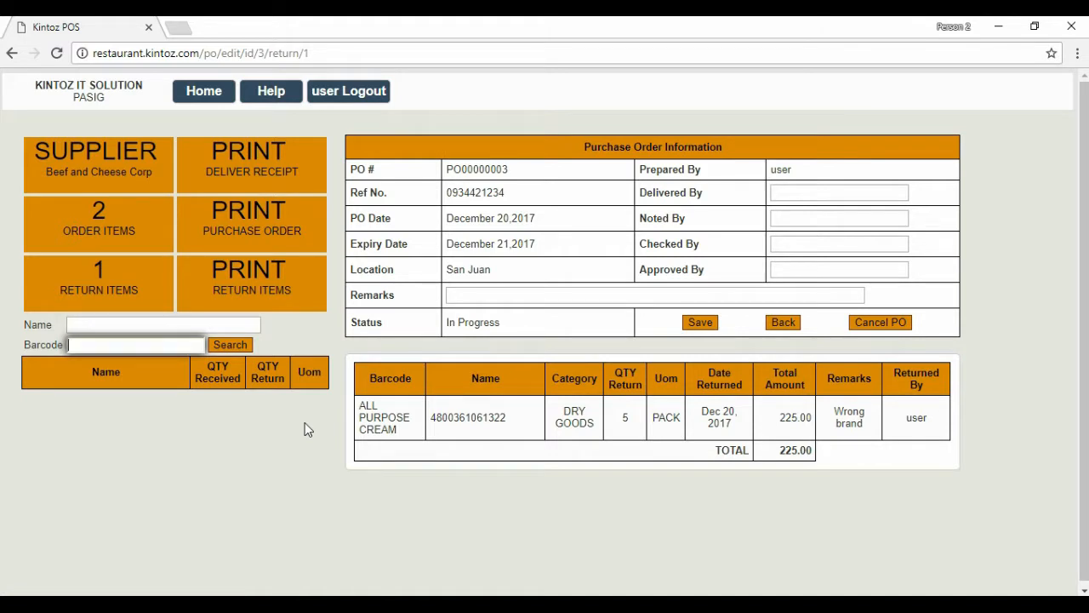
Print the purchase return and go back to the order items view.
{"action": "left_click", "coordinate": [285, 308]}
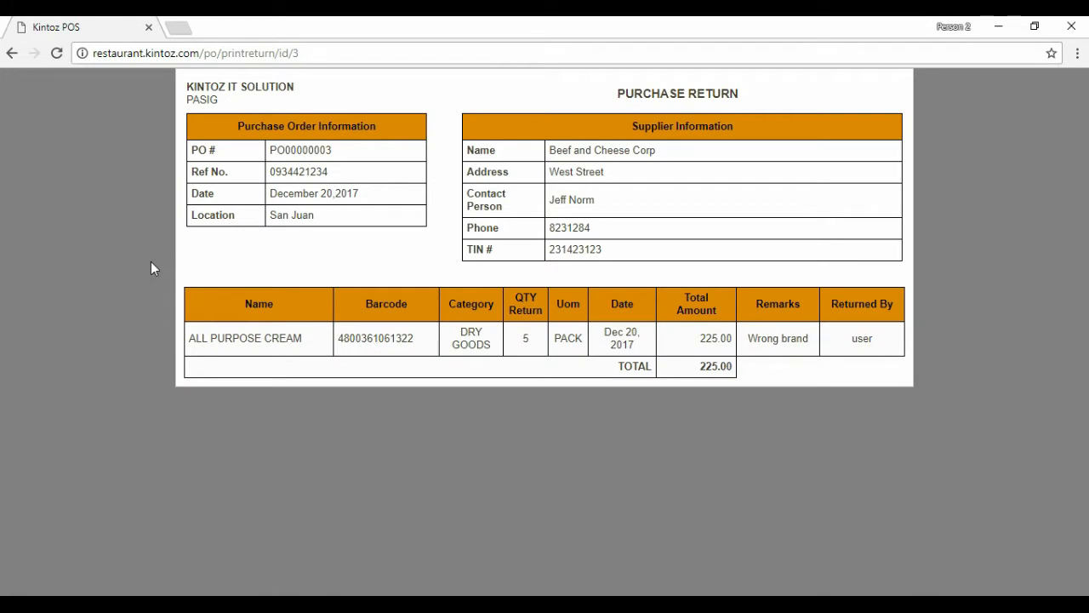
{"action": "left_click", "coordinate": [12, 54]}
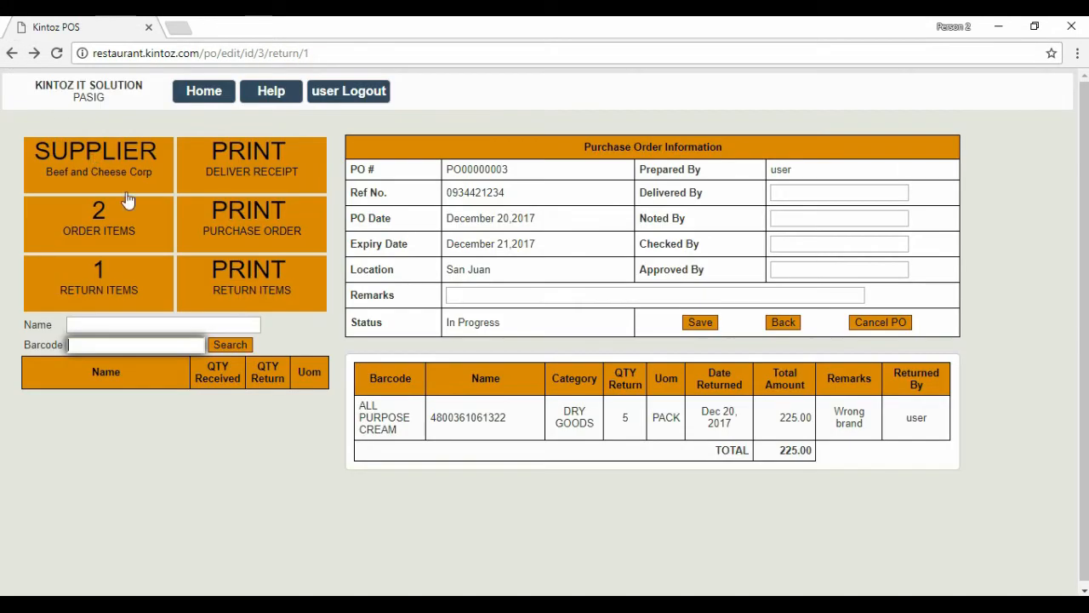
{"action": "left_click", "coordinate": [99, 224]}
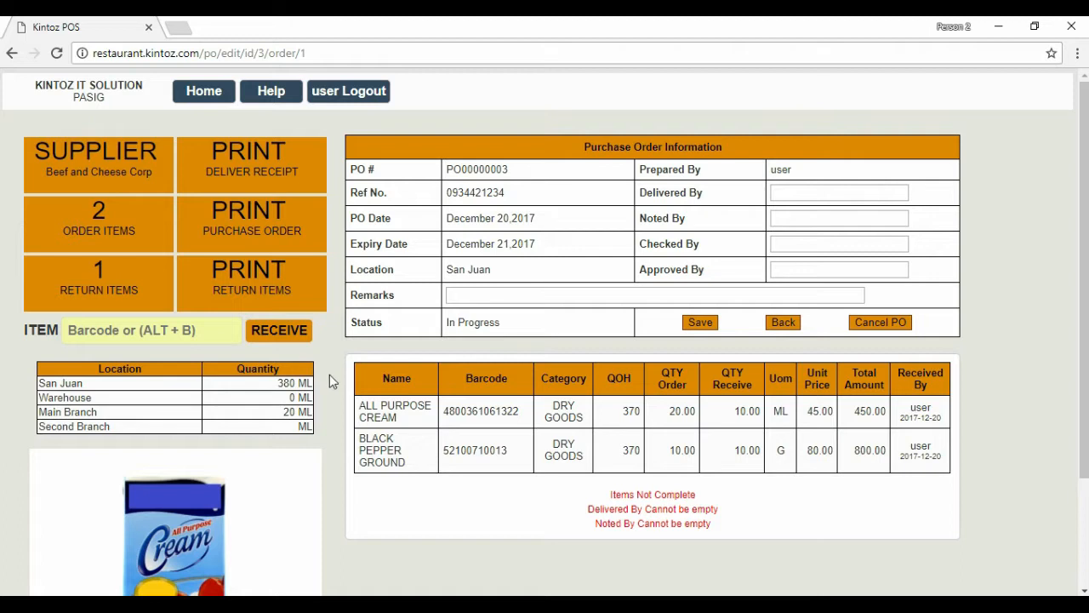
{"action": "left_click", "coordinate": [197, 332]}
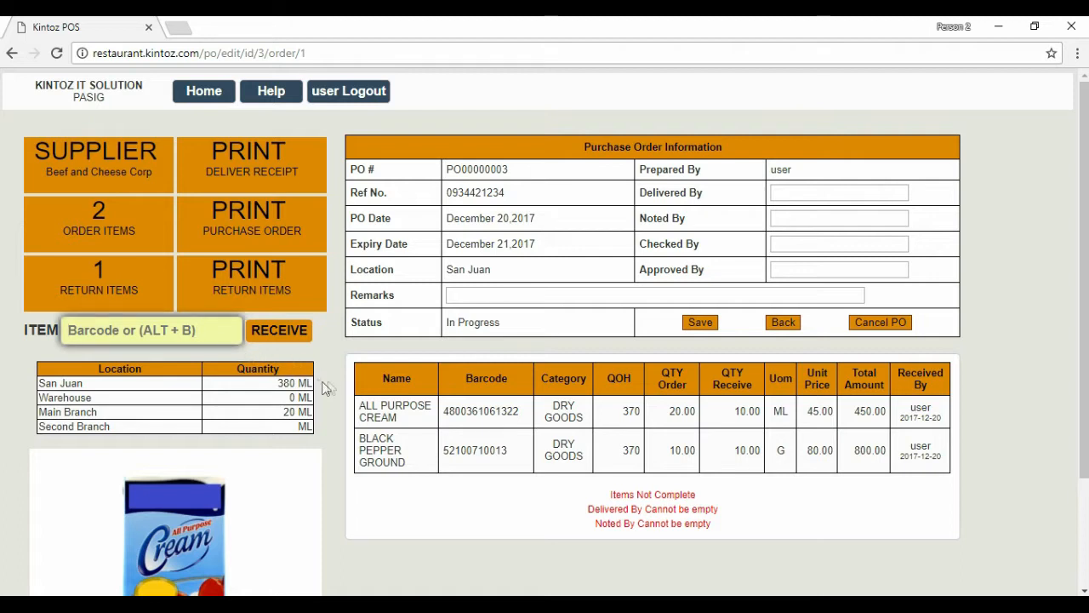
{"action": "type", "text": "10*4800361061322"}
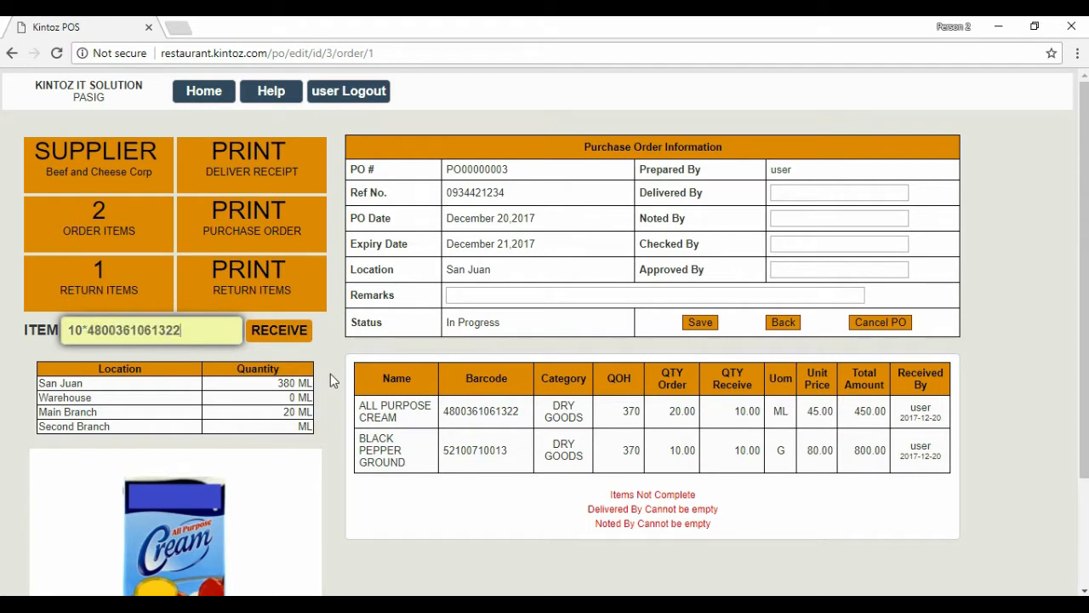
{"action": "left_click", "coordinate": [291, 335]}
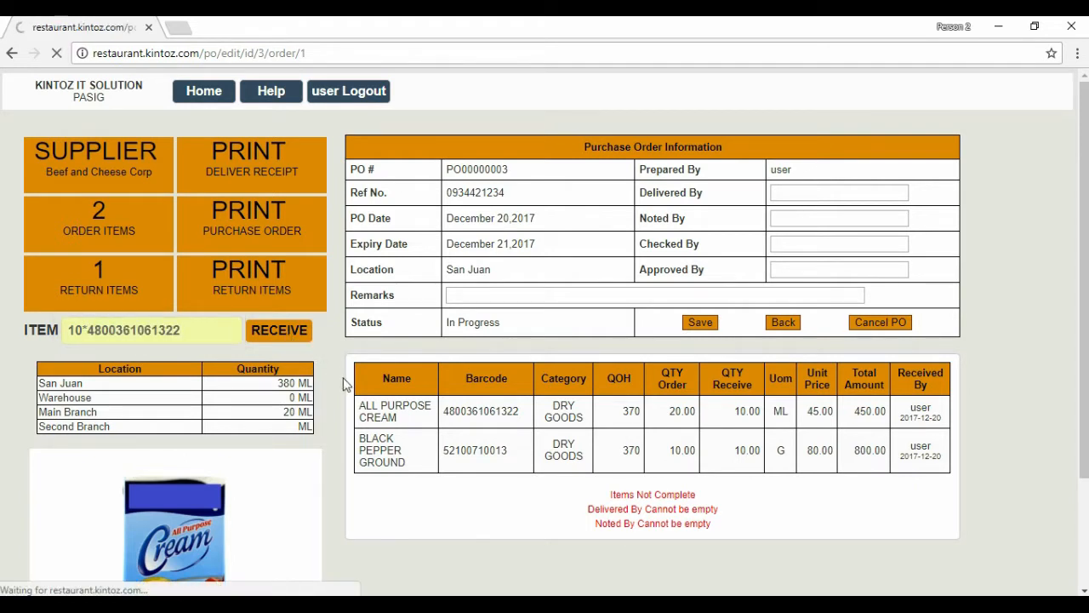
Enter the Delivered, Noted, Checked and Approved By signatories and save them.
{"action": "left_click", "coordinate": [799, 192]}
{"action": "type", "text": "Demo Delivery"}
{"action": "key", "text": "Tab"}
{"action": "type", "text": "Demo Noter"}
{"action": "key", "text": "Tab"}
{"action": "type", "text": "Demo Checker"}
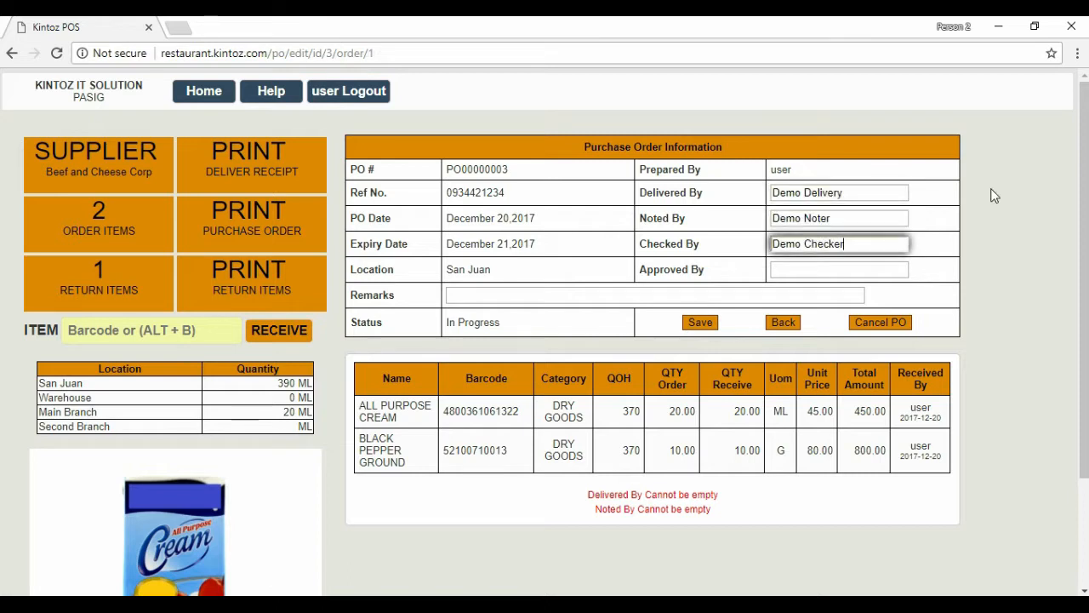
{"action": "key", "text": "Tab"}
{"action": "type", "text": "Demo Admin"}
{"action": "left_click", "coordinate": [994, 196]}
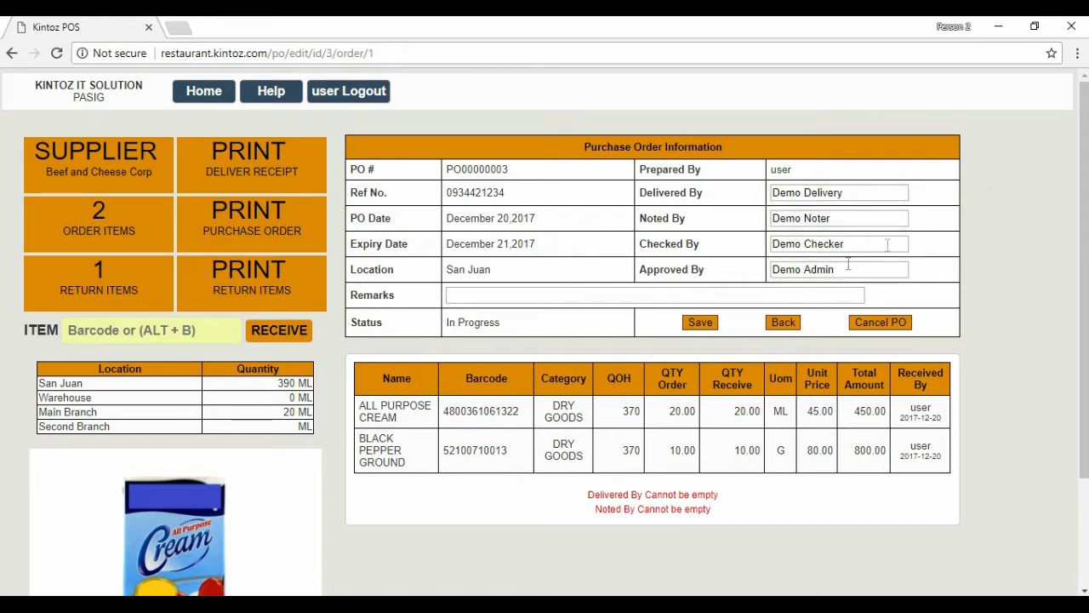
{"action": "left_click", "coordinate": [703, 322]}
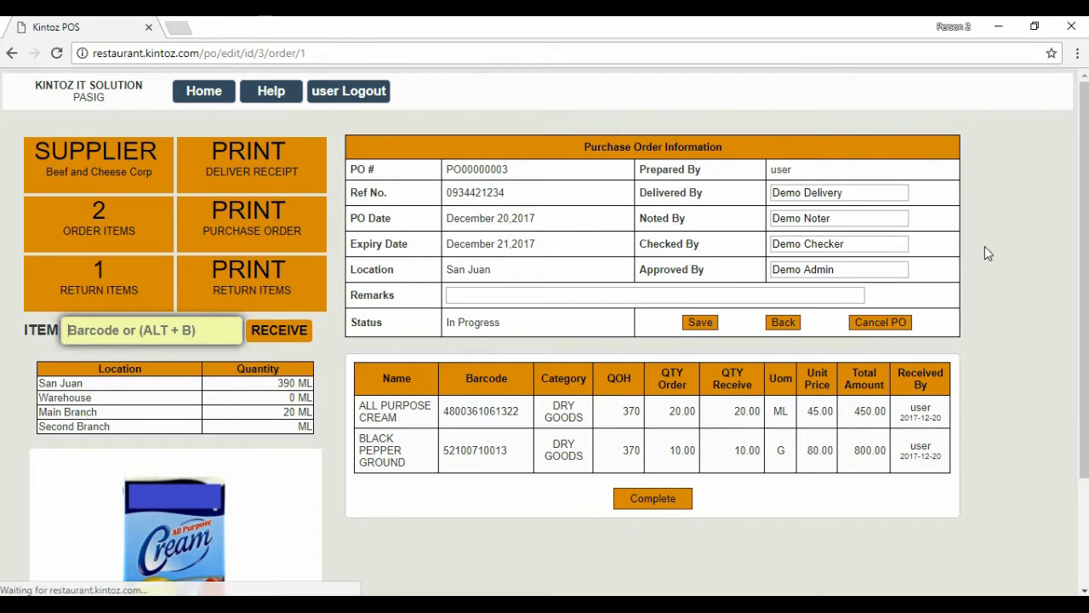
{"action": "left_click", "coordinate": [969, 318]}
Print the delivery receipt, go back, and mark PO00000003 Fully Received.
{"action": "left_click", "coordinate": [277, 169]}
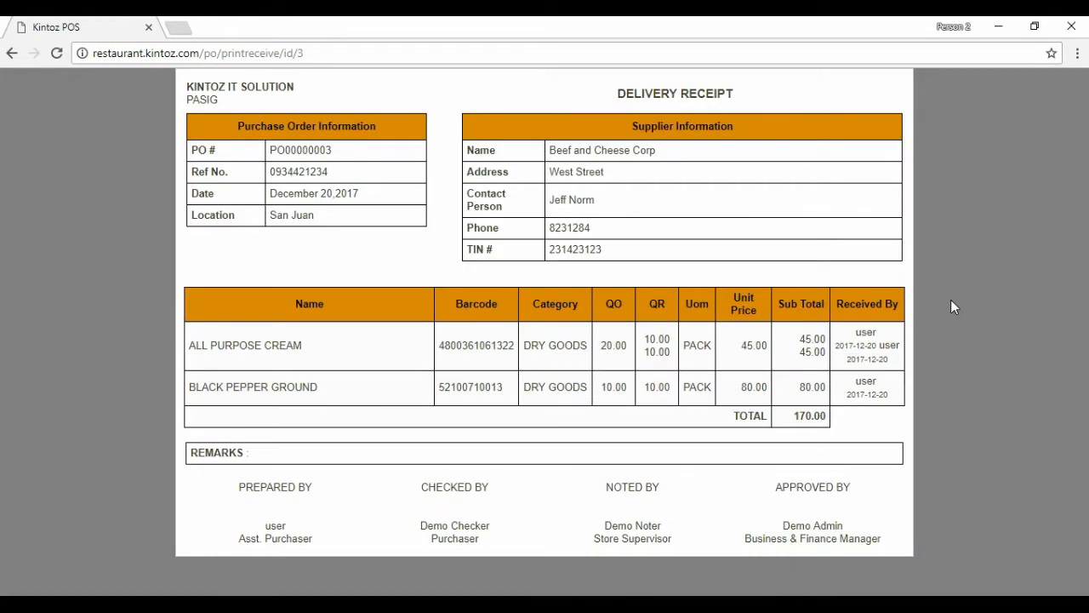
{"action": "left_click", "coordinate": [11, 54]}
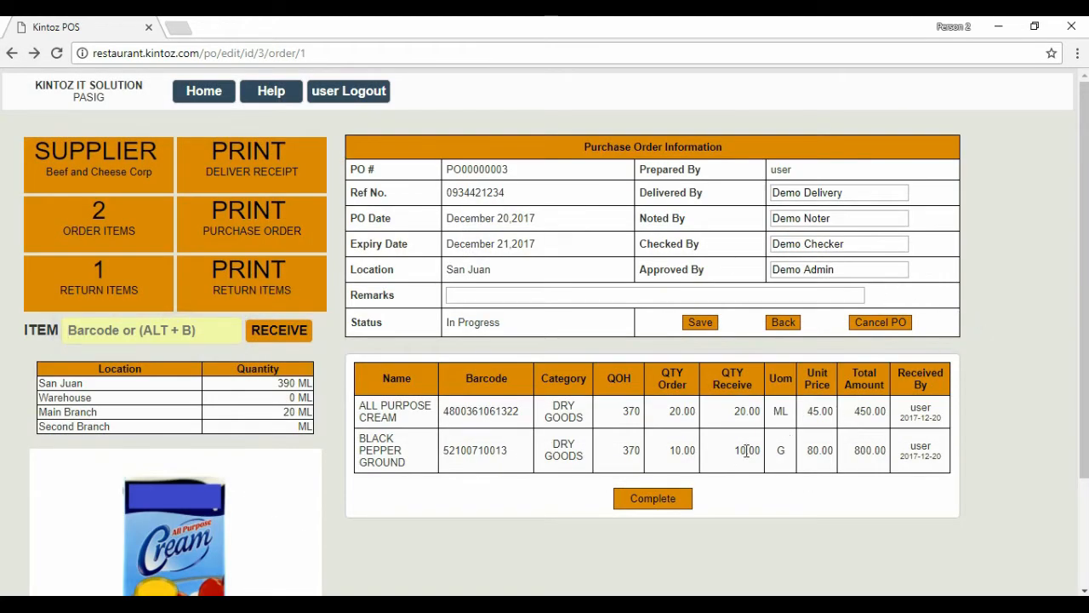
{"action": "left_click", "coordinate": [653, 496]}
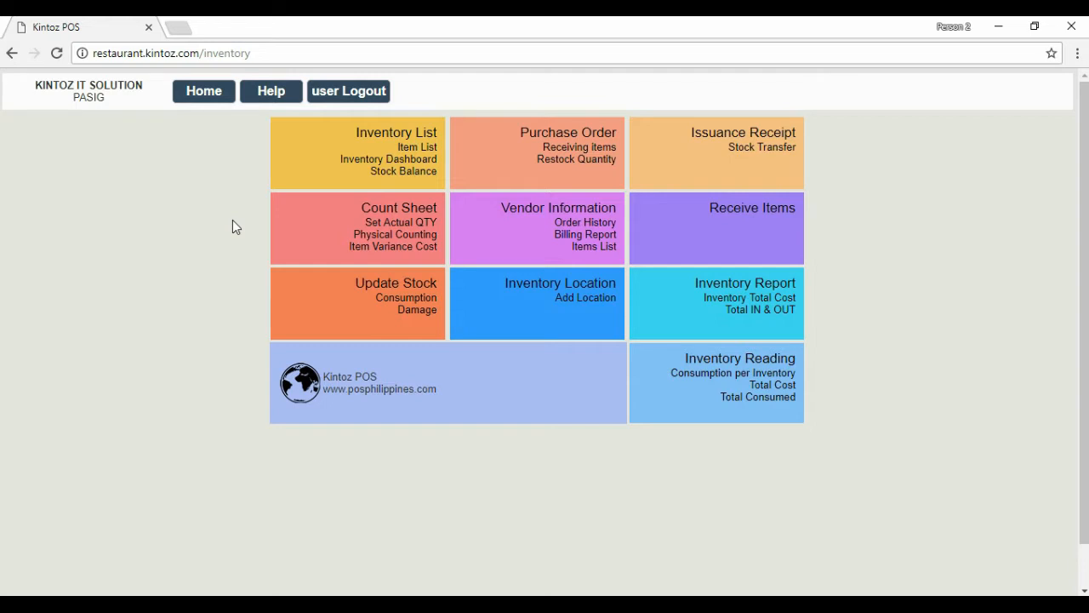
Open supplier Beef and Cheese Corp's billing report from Vendor Information.
{"action": "left_click", "coordinate": [513, 232]}
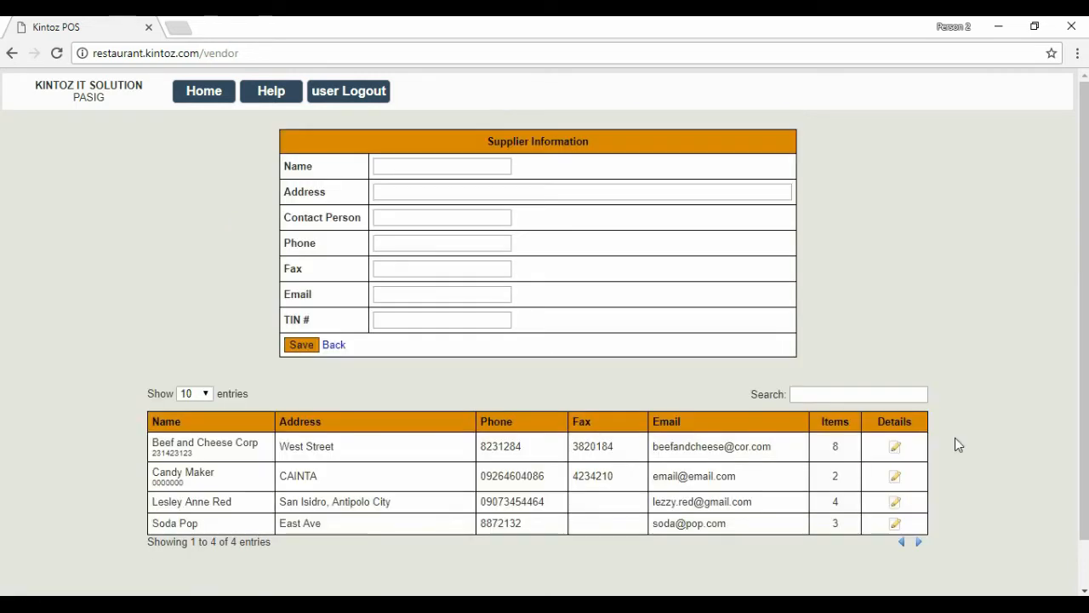
{"action": "left_click", "coordinate": [894, 446]}
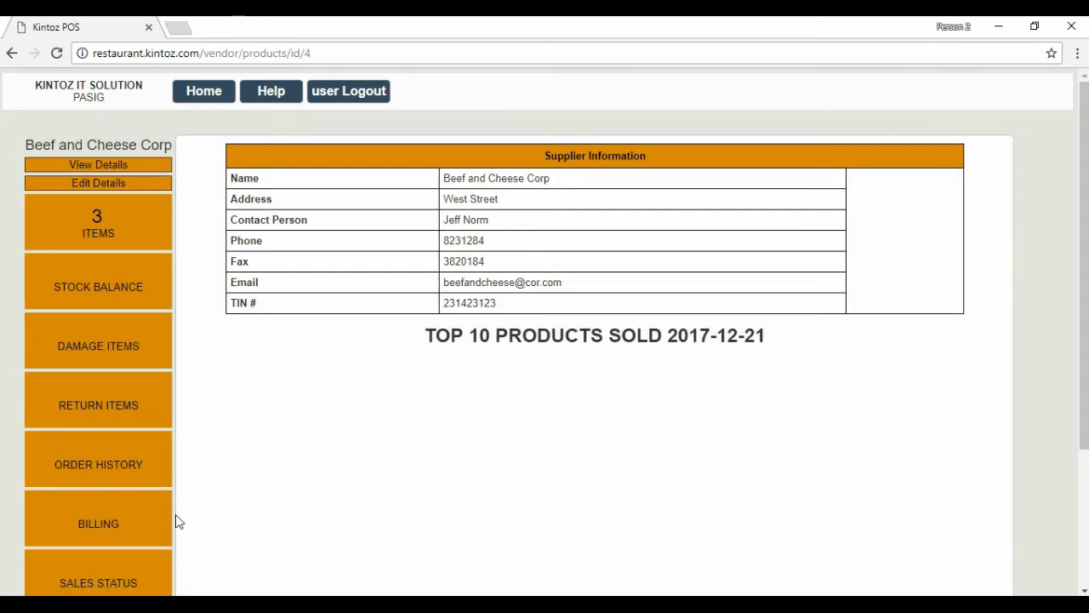
{"action": "left_click", "coordinate": [101, 521]}
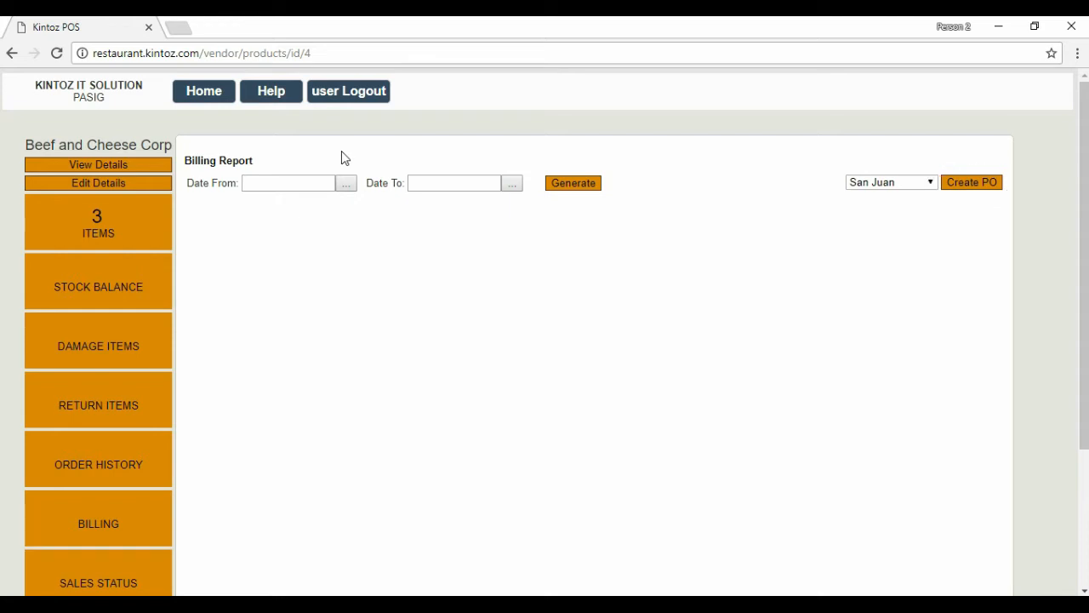
Generate the billing for 2017-09-01 to 2017-12-21 with San Juan as the branch.
{"action": "left_click", "coordinate": [340, 185]}
{"action": "left_click", "coordinate": [502, 211]}
{"action": "left_click", "coordinate": [512, 186]}
{"action": "left_click", "coordinate": [628, 281]}
{"action": "left_click", "coordinate": [569, 187]}
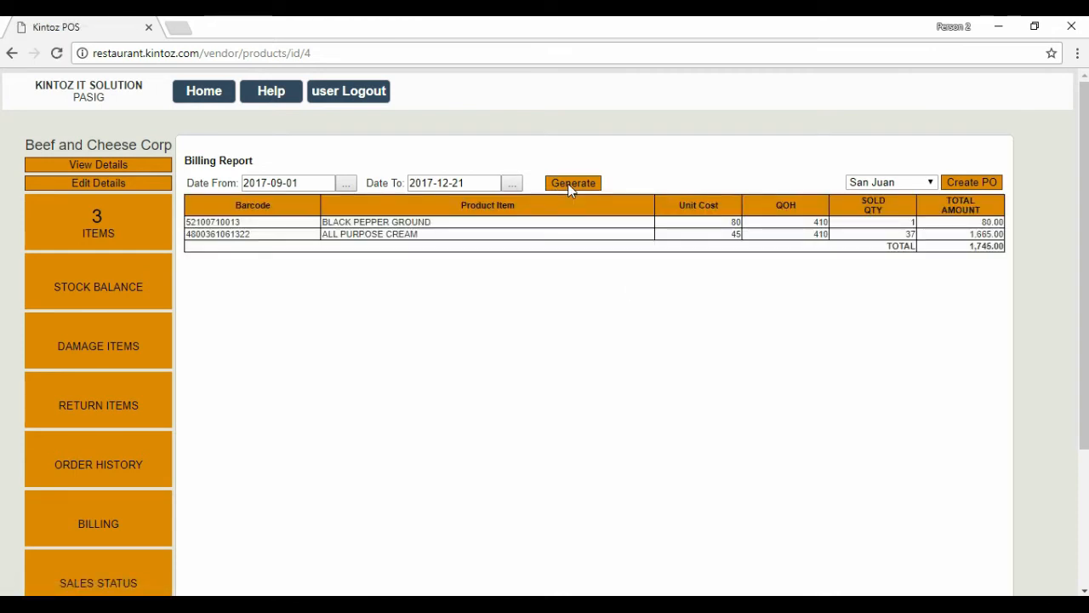
{"action": "left_click", "coordinate": [903, 184]}
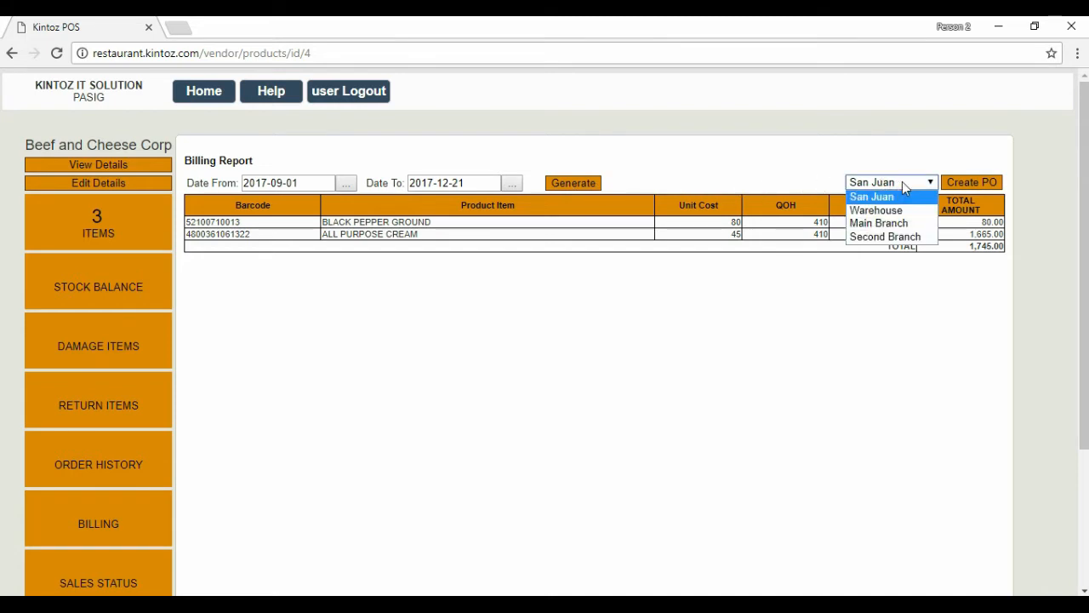
{"action": "left_click", "coordinate": [902, 181]}
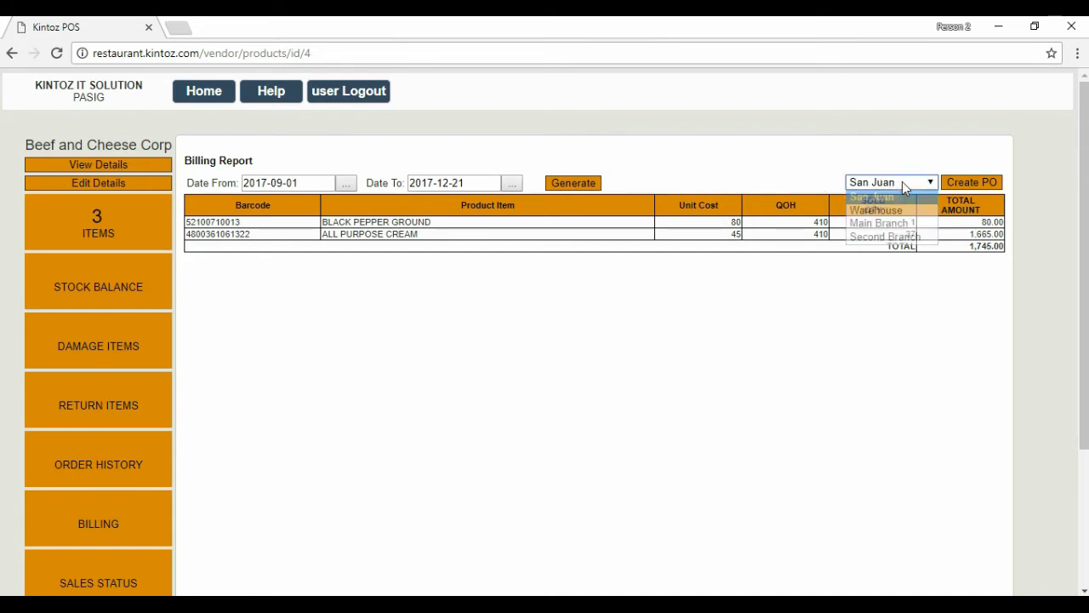
Generate pending Beef and Cheese Corp order PO00000004 from the billing report and view the PO list.
{"action": "left_click", "coordinate": [968, 182]}
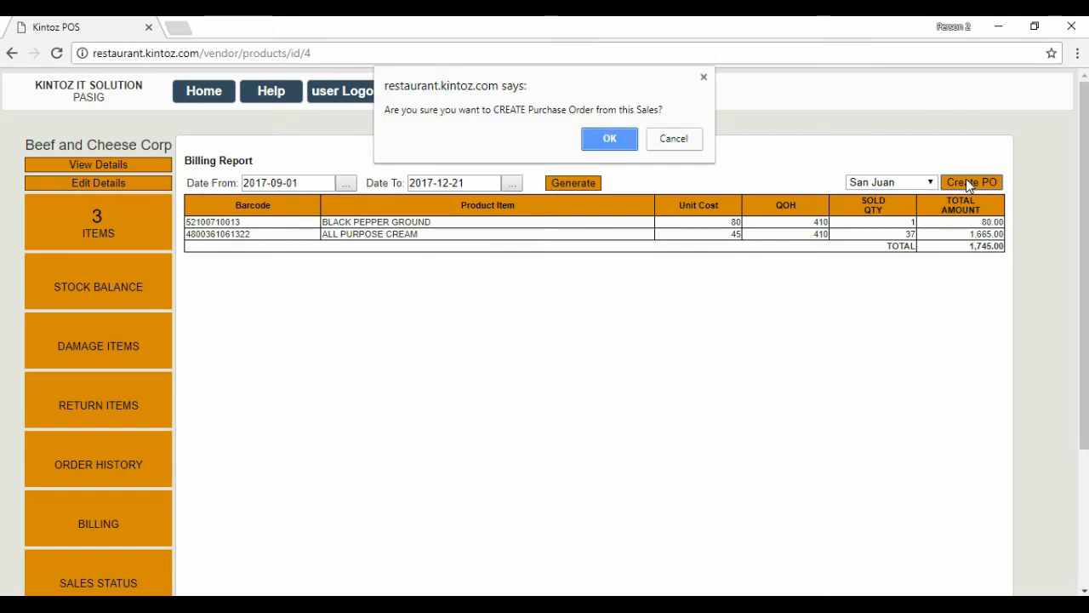
{"action": "left_click", "coordinate": [609, 143]}
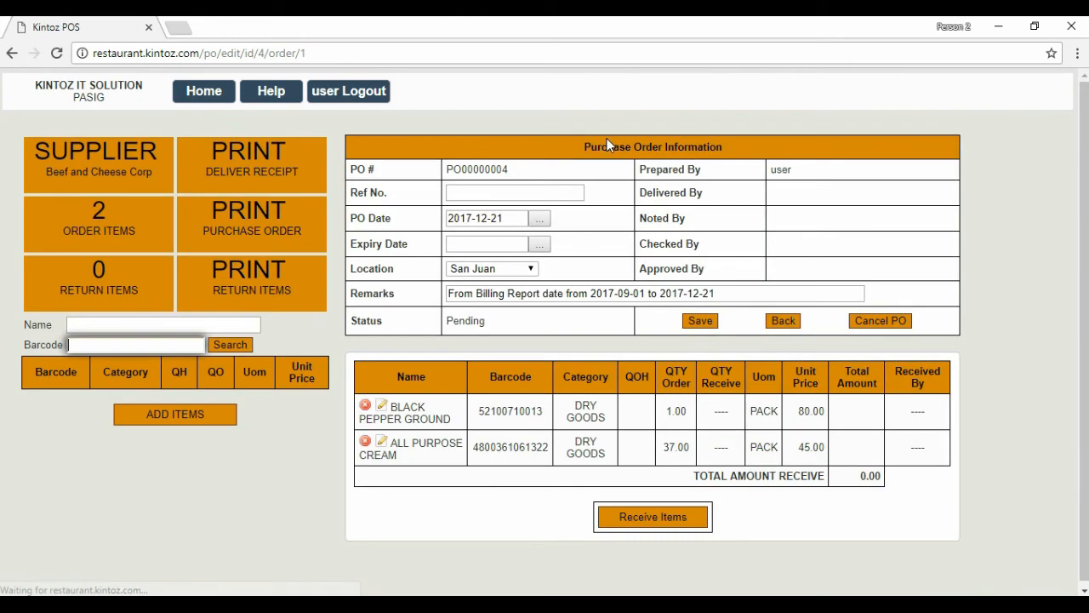
{"action": "left_click", "coordinate": [979, 321]}
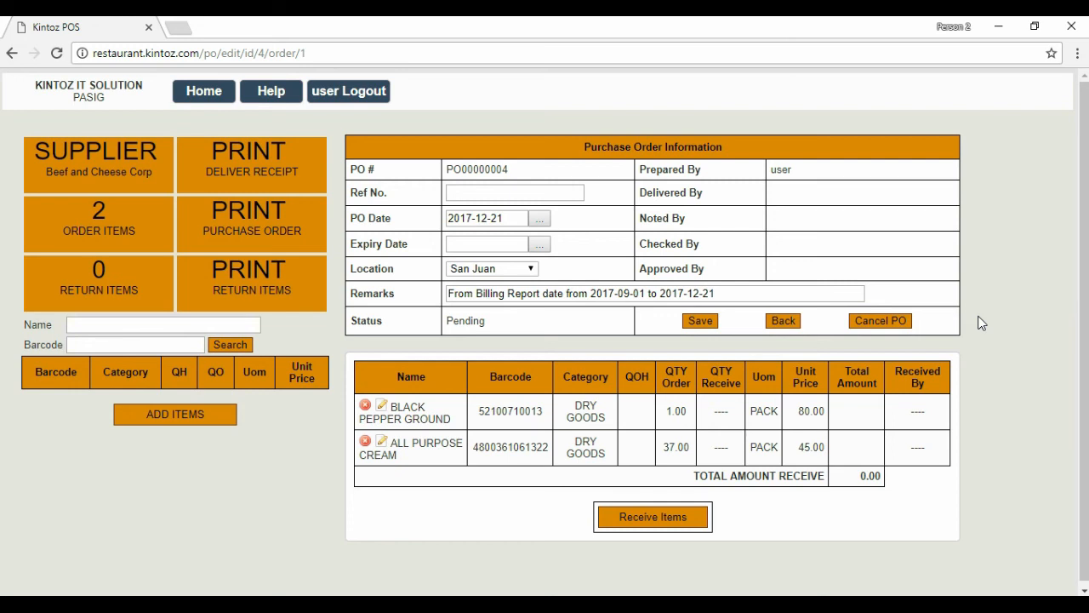
{"action": "left_click", "coordinate": [206, 96]}
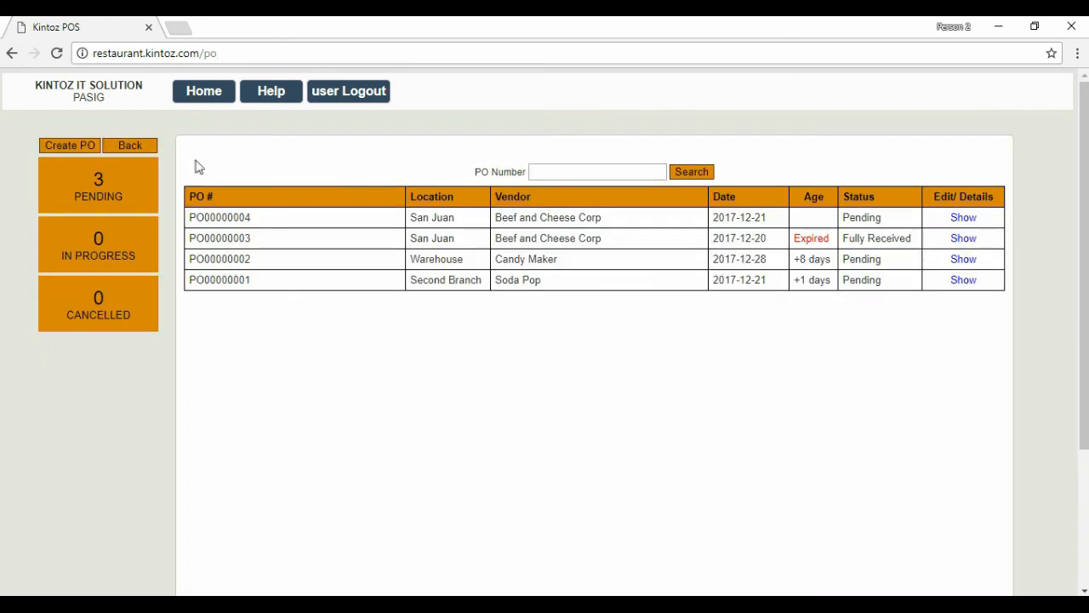